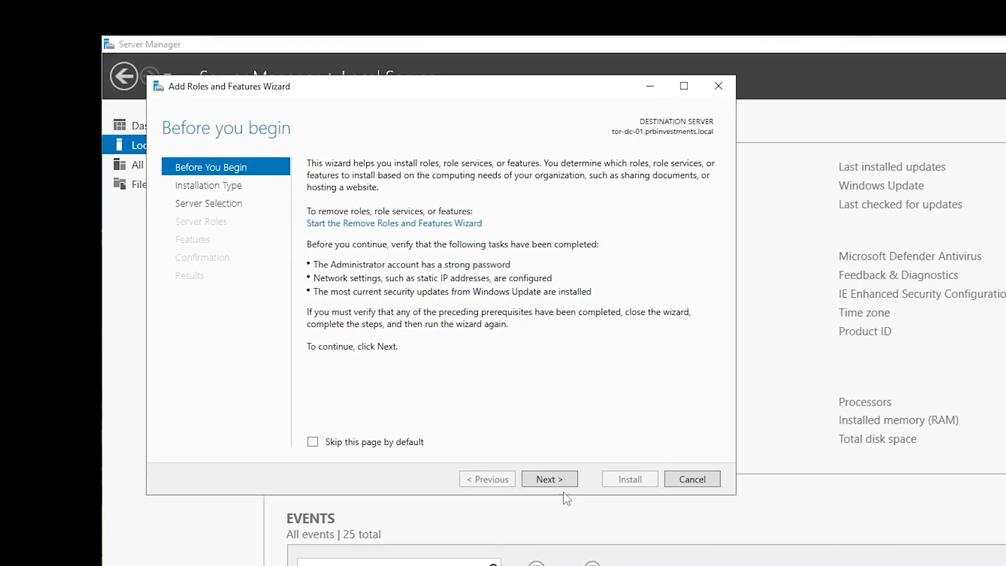
Choose role-based installation on tor-dc-01 and select Active Directory Domain Services with its required features
{"action": "left_click", "coordinate": [576, 528]}
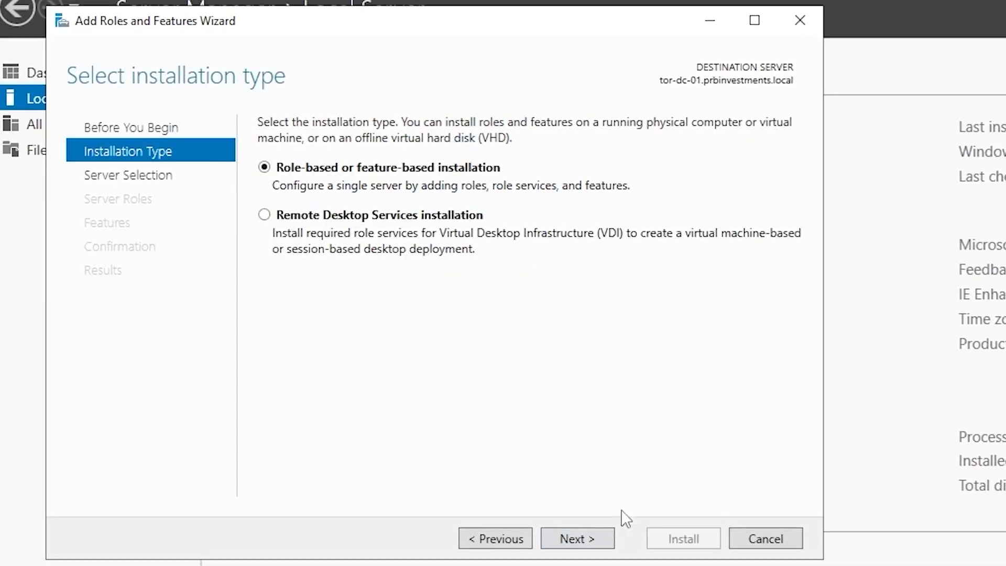
{"action": "left_click", "coordinate": [575, 542]}
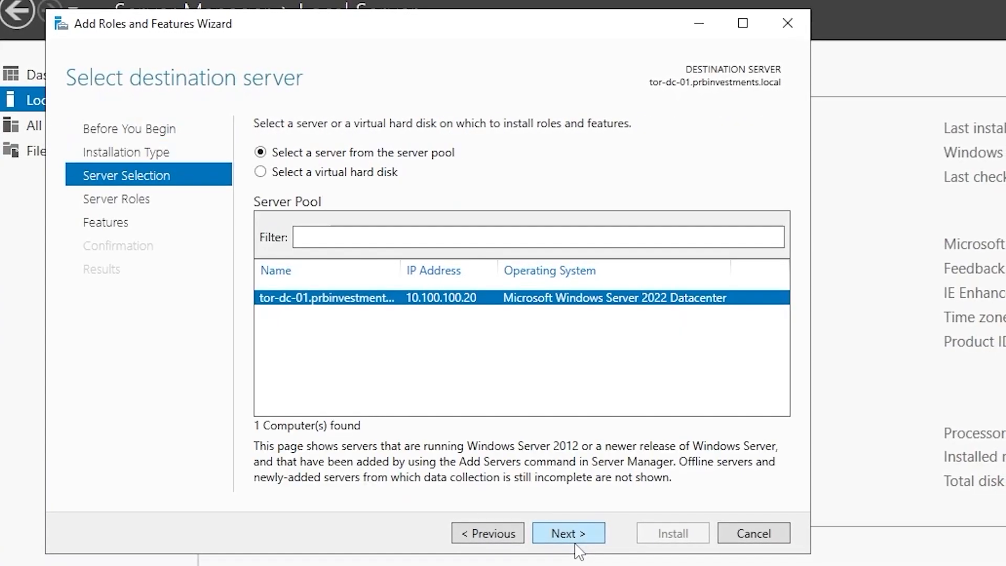
{"action": "left_click_drag", "start_coordinate": [392, 271], "coordinate": [475, 270]}
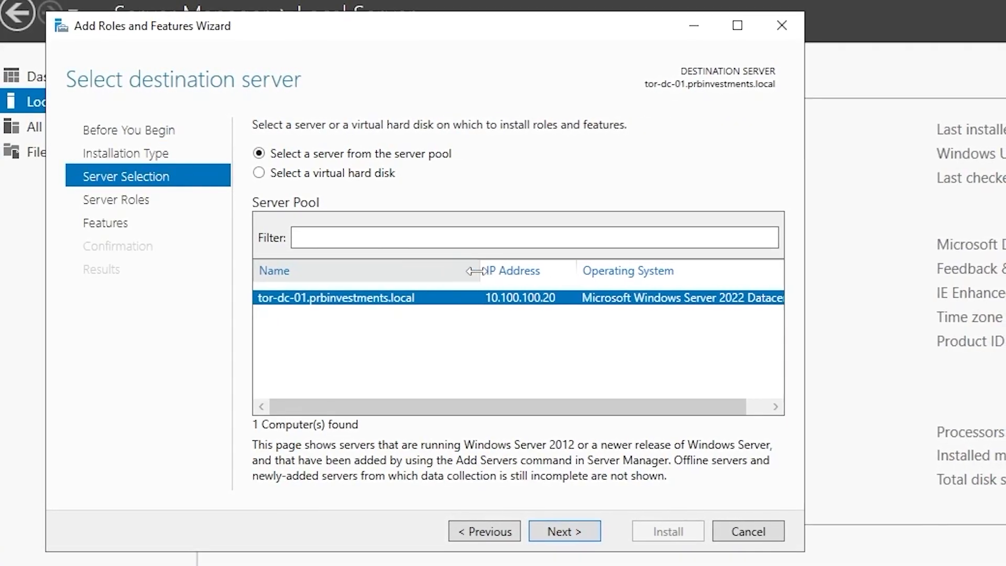
{"action": "left_click", "coordinate": [569, 530]}
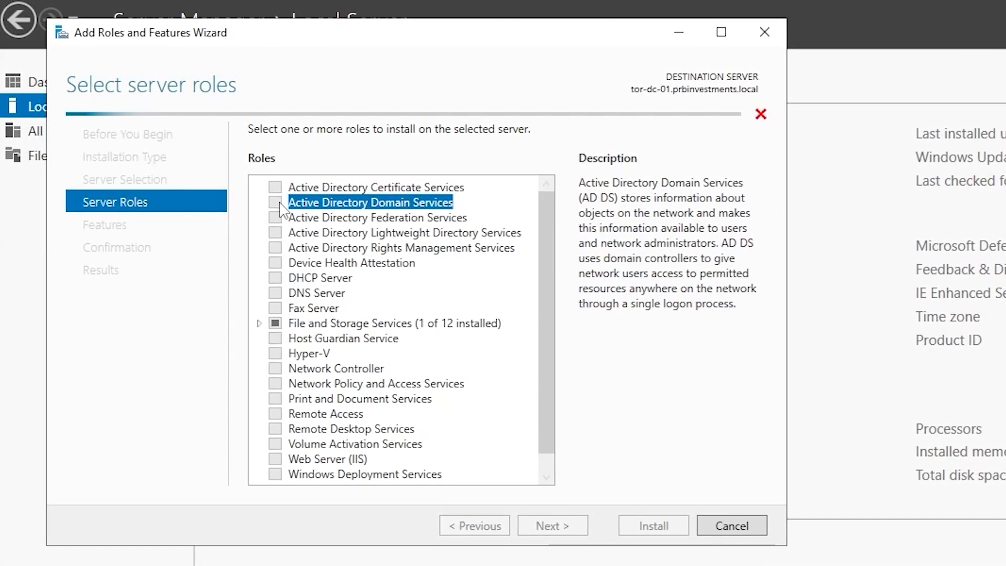
{"action": "left_click", "coordinate": [276, 202]}
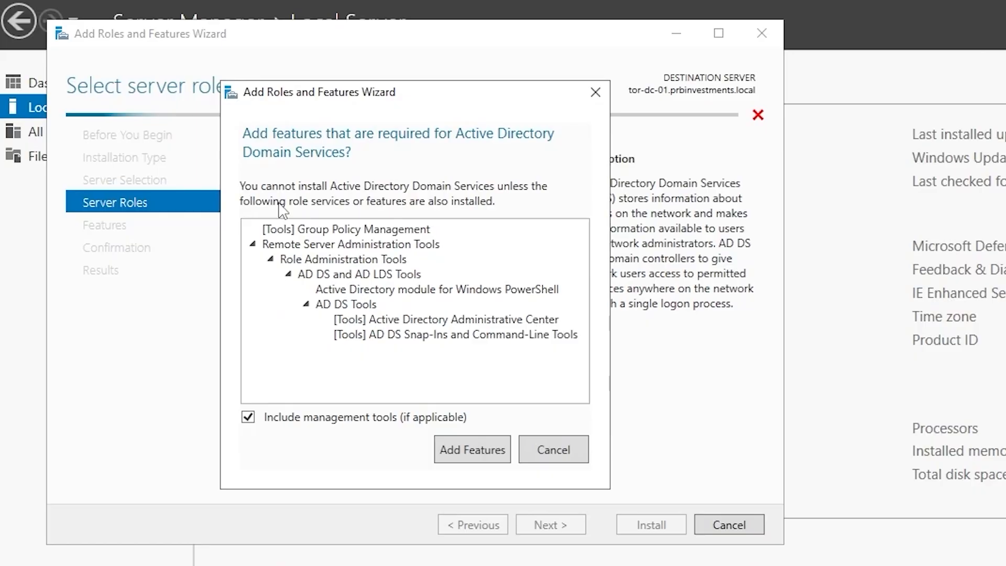
{"action": "left_click", "coordinate": [470, 448]}
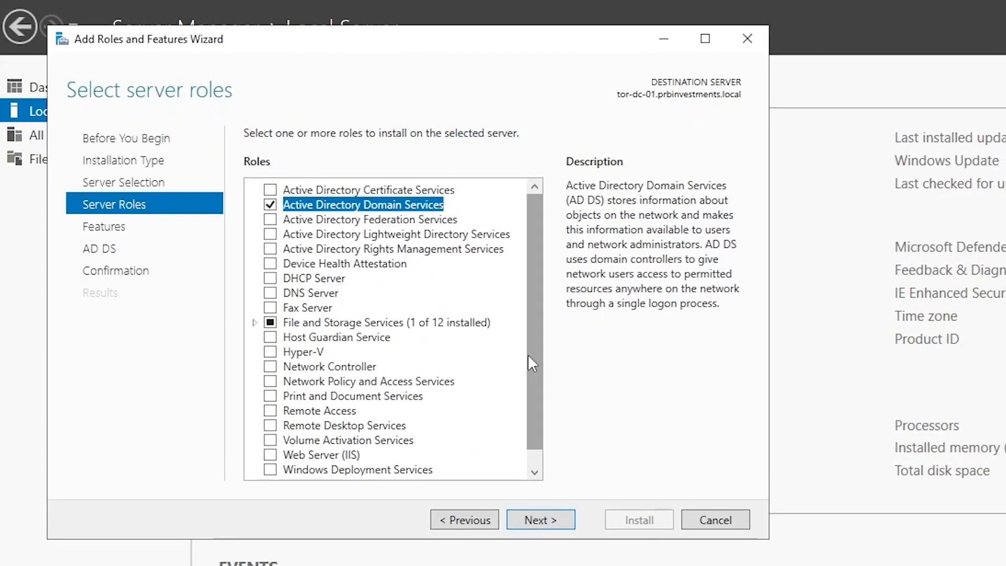
Skip extra features and start the AD DS installation
{"action": "left_click", "coordinate": [554, 520]}
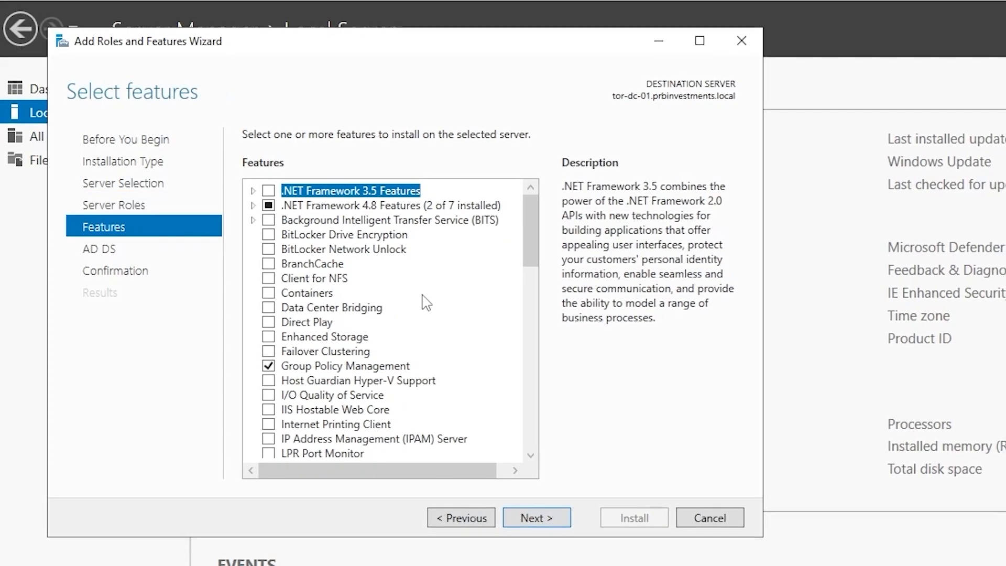
{"action": "left_click", "coordinate": [530, 521]}
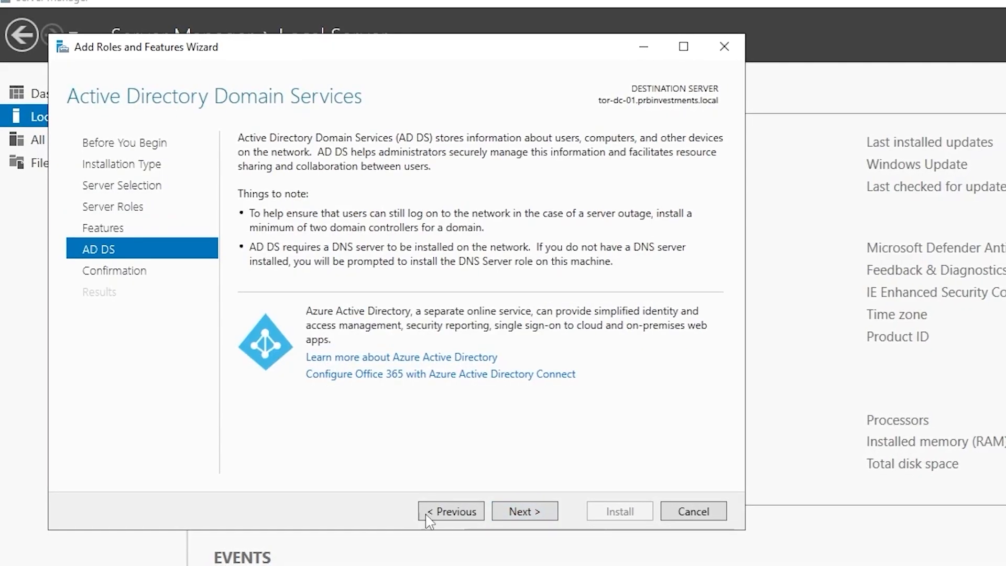
{"action": "left_click", "coordinate": [539, 515]}
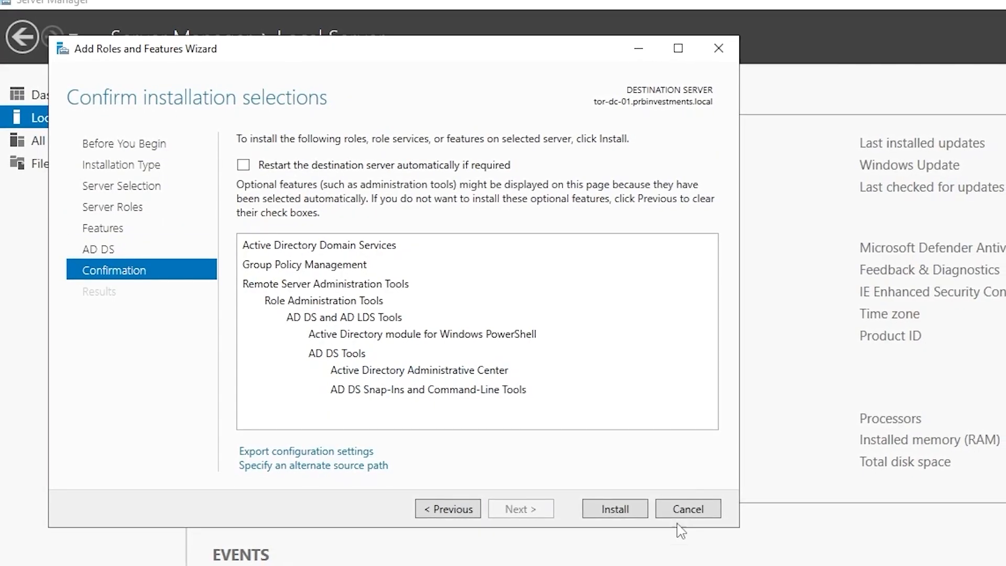
{"action": "left_click", "coordinate": [610, 510]}
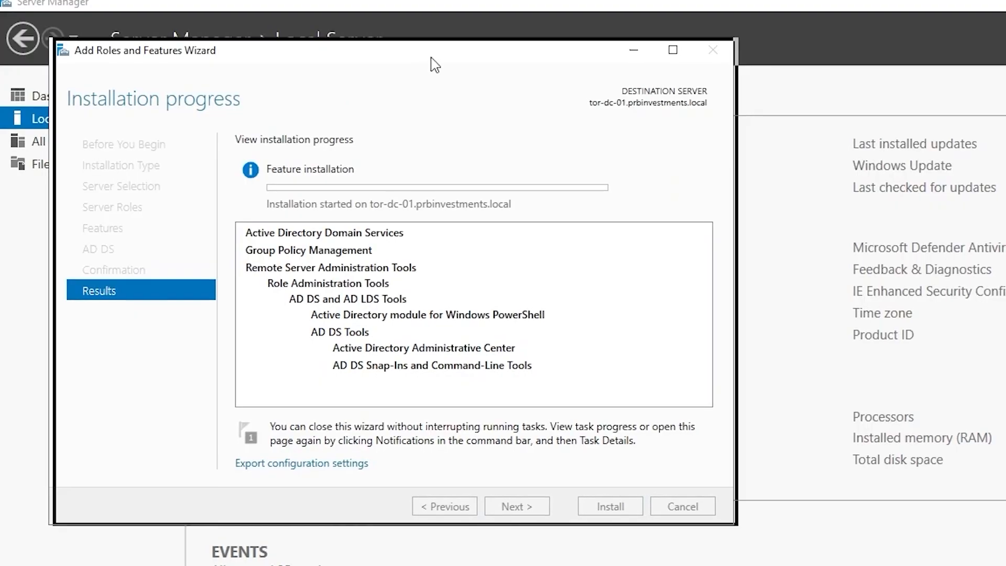
{"action": "left_click_drag", "start_coordinate": [431, 63], "coordinate": [482, 73]}
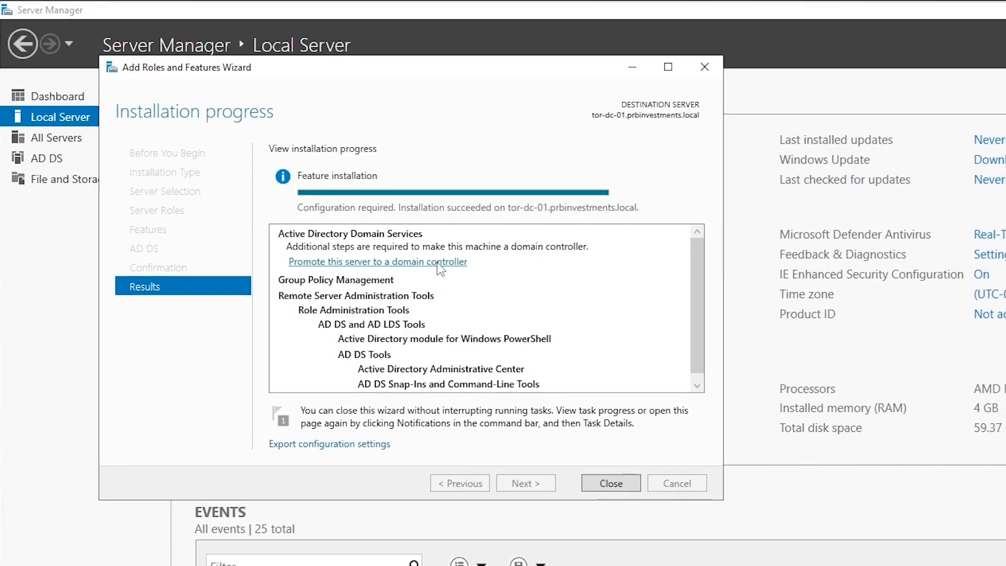
Set up promotion to add a new child domain 'toronto' to the existing prbinvestments.local forest
{"action": "left_click", "coordinate": [433, 259]}
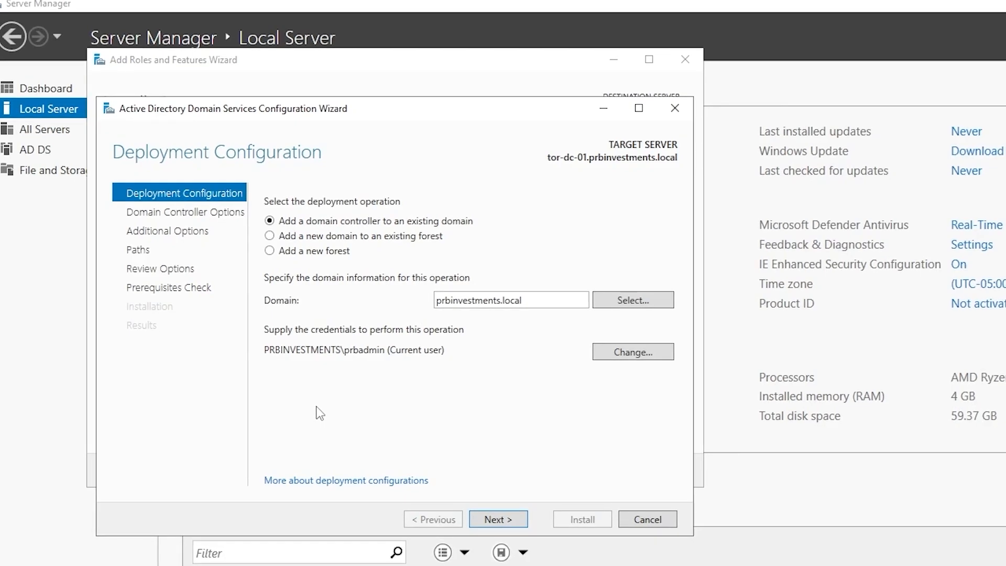
{"action": "left_click", "coordinate": [415, 240]}
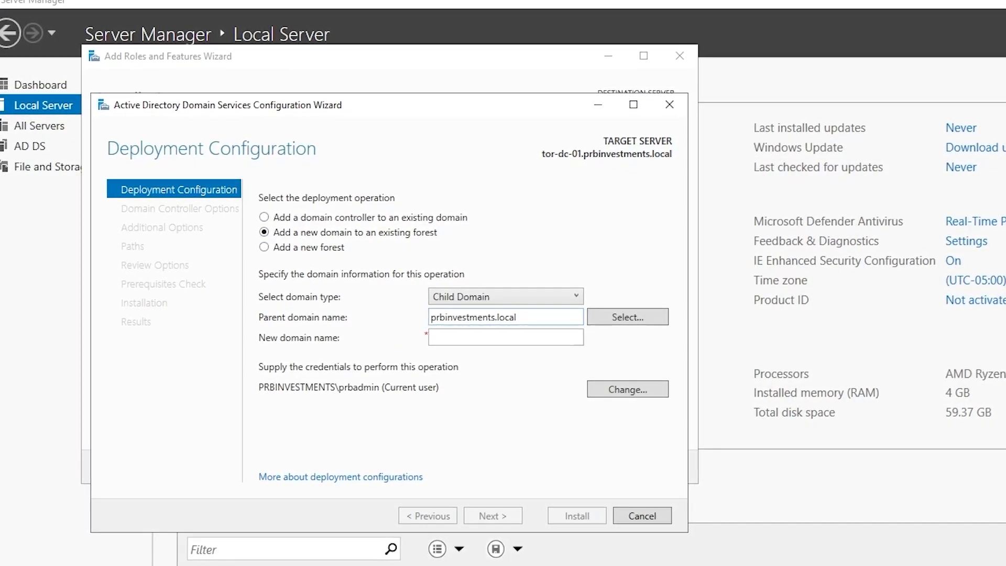
{"action": "left_click", "coordinate": [487, 337]}
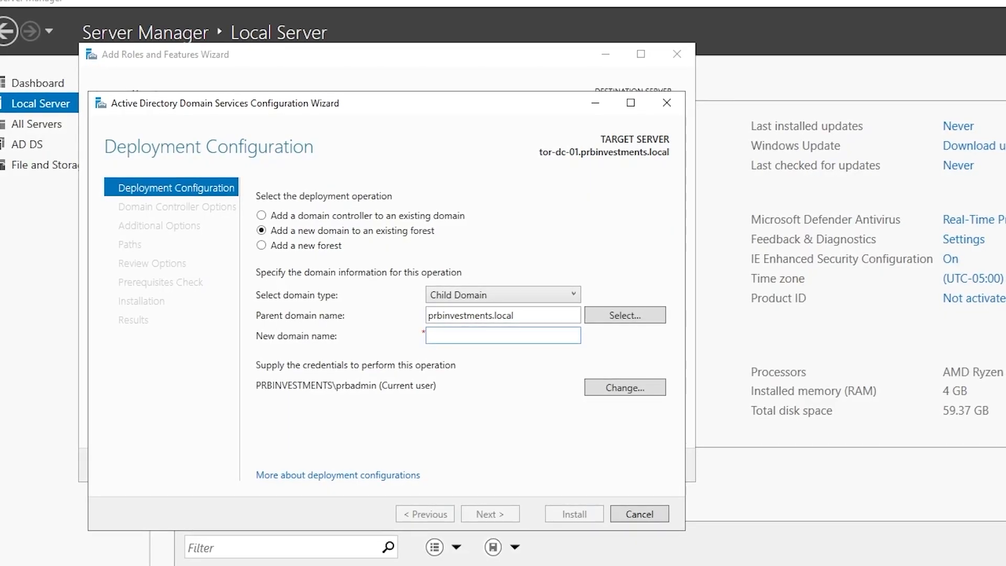
{"action": "type", "text": "toronto"}
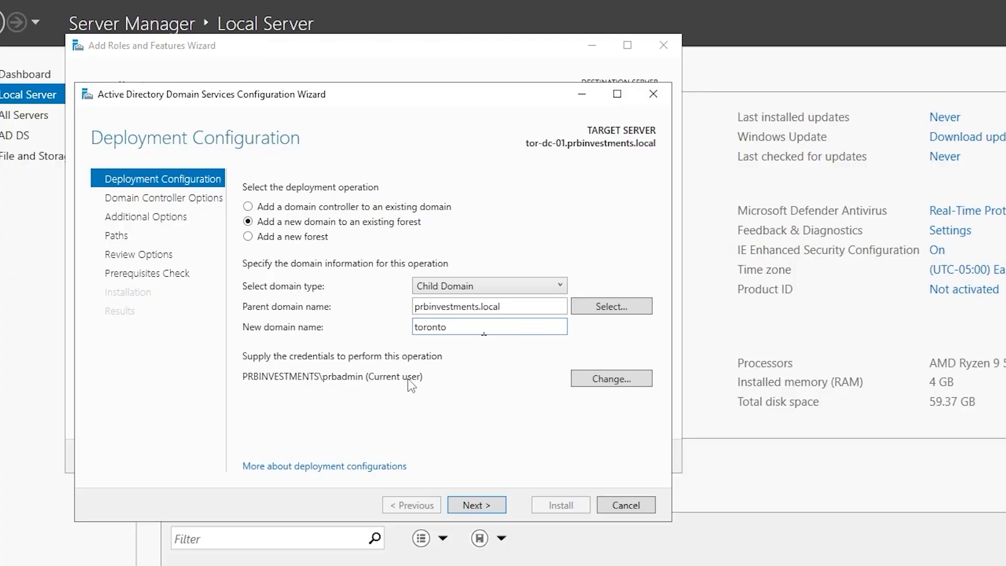
{"action": "left_click", "coordinate": [485, 508]}
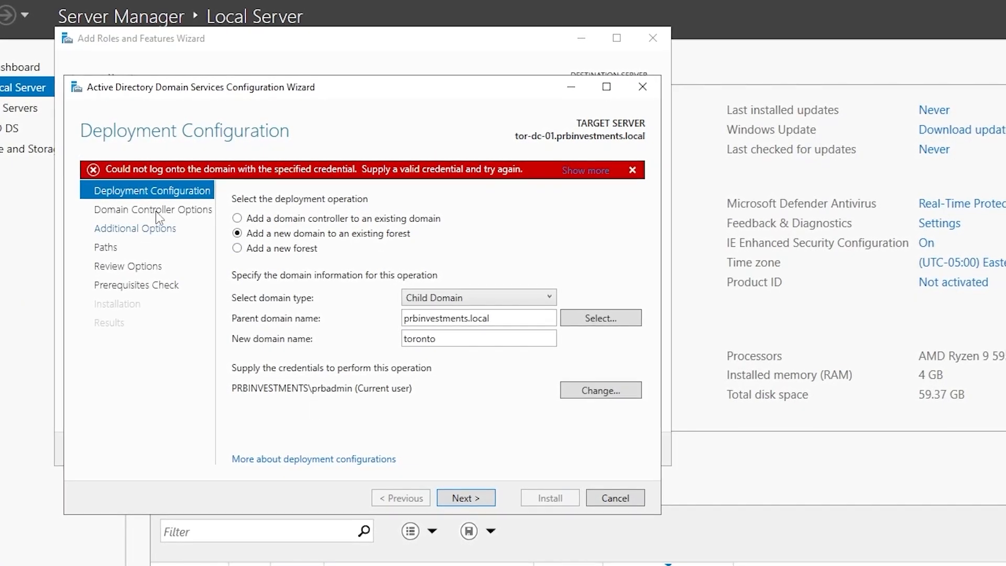
Dismiss the credential error and switch deployment credentials to the domain administrator account and its password
{"action": "left_click", "coordinate": [584, 171]}
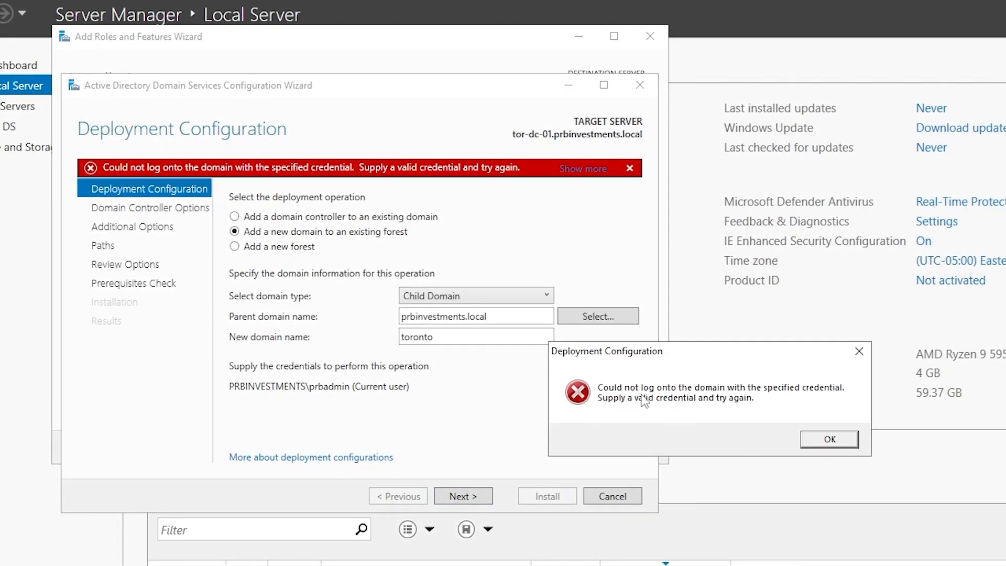
{"action": "left_click", "coordinate": [829, 439]}
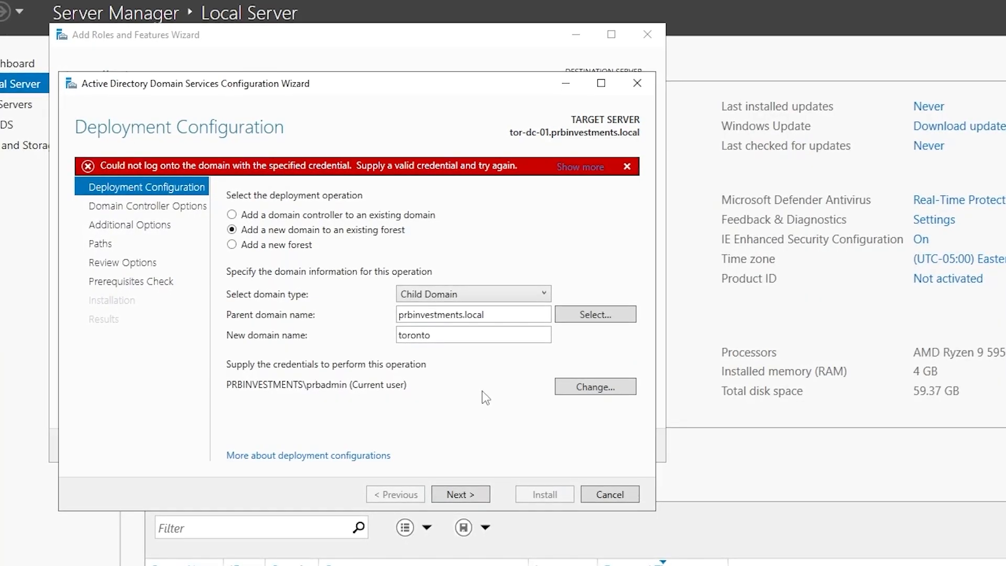
{"action": "left_click", "coordinate": [597, 385]}
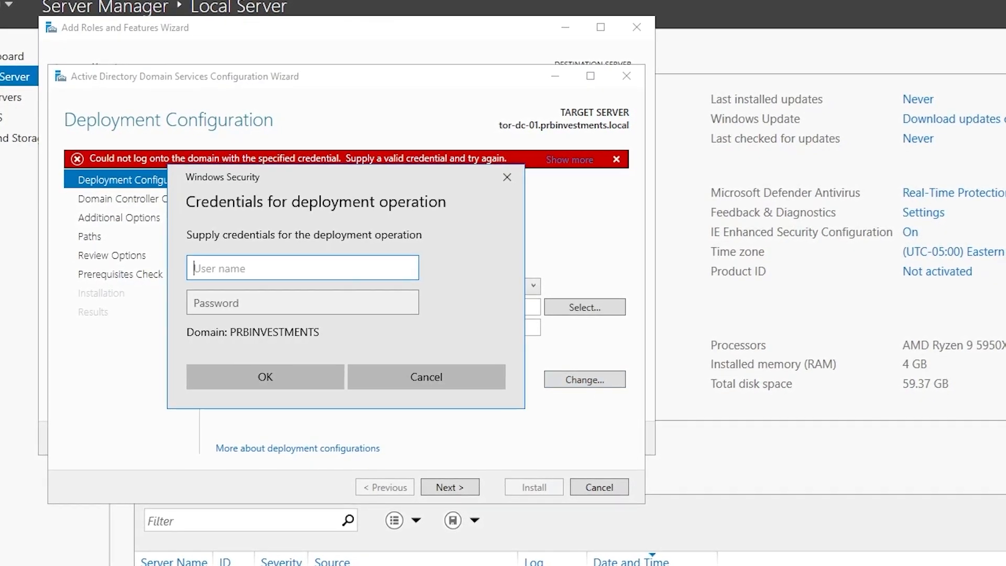
{"action": "type", "text": "administrator"}
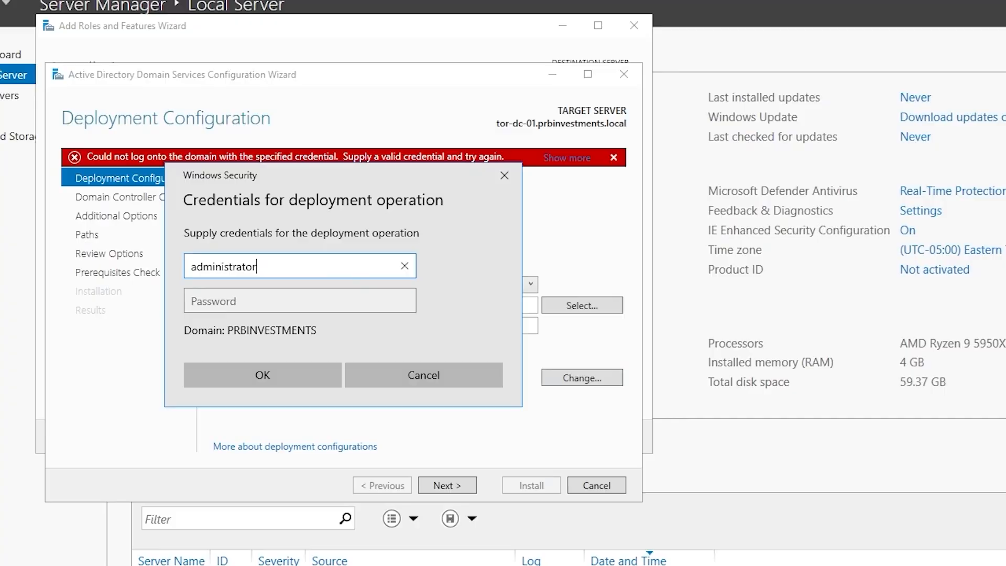
{"action": "key", "text": "Tab"}
{"action": "type", "text": "********"}
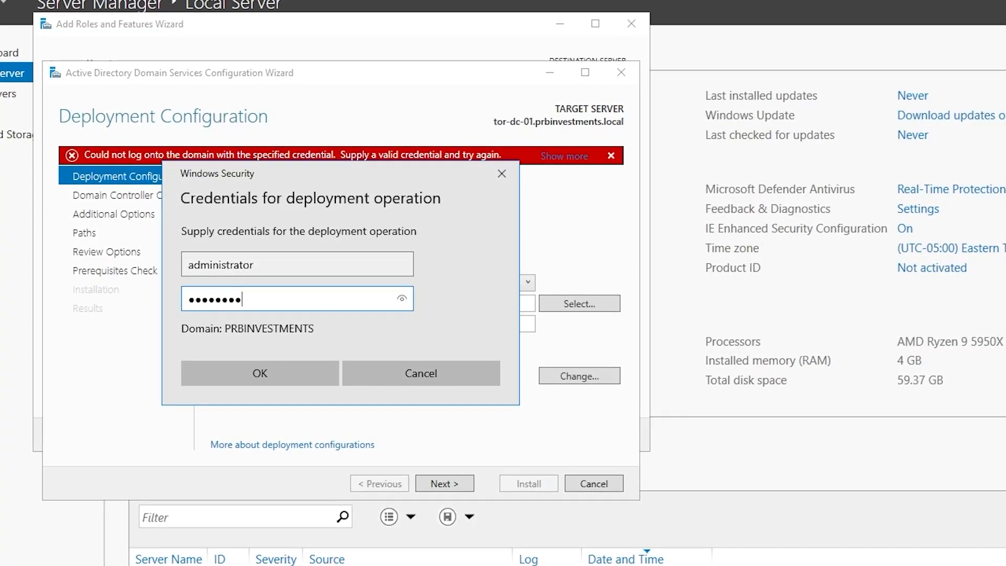
{"action": "type", "text": "***"}
{"action": "left_click", "coordinate": [283, 370]}
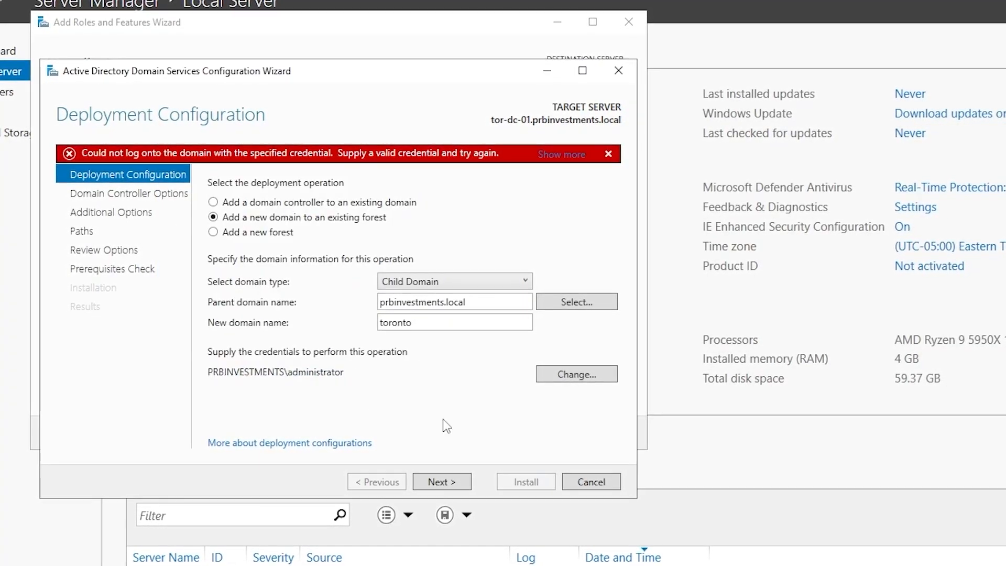
Keep the default site, enter and confirm the DSRM password, and accept the DNS delegation options
{"action": "left_click", "coordinate": [441, 481]}
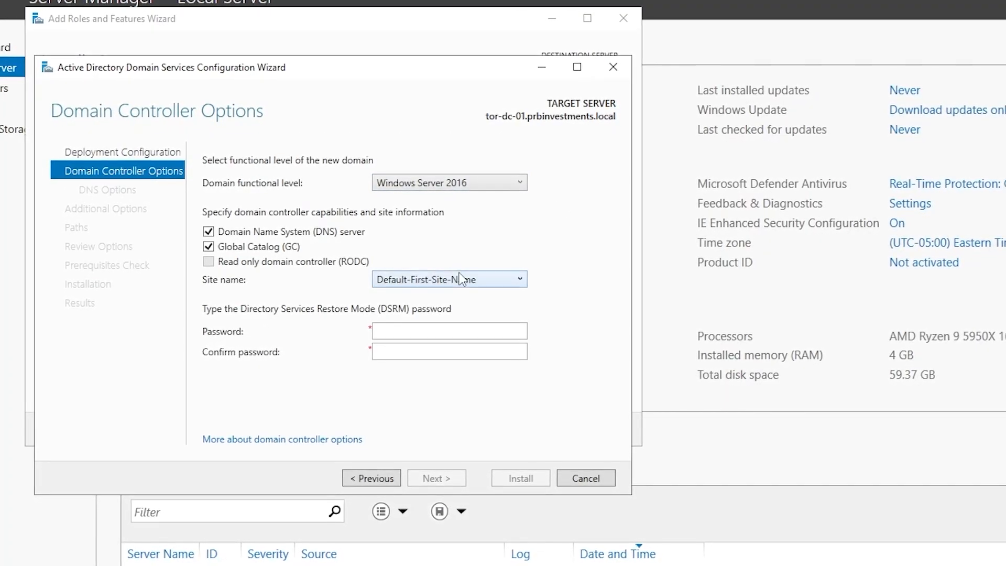
{"action": "left_click", "coordinate": [465, 280]}
{"action": "left_click", "coordinate": [390, 282]}
{"action": "left_click", "coordinate": [397, 331]}
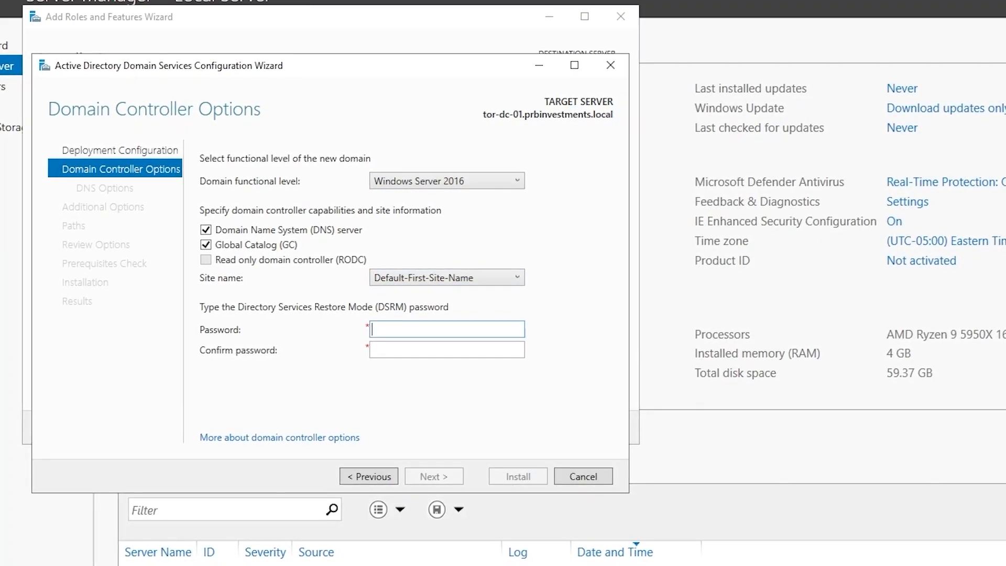
{"action": "type", "text": "pass"}
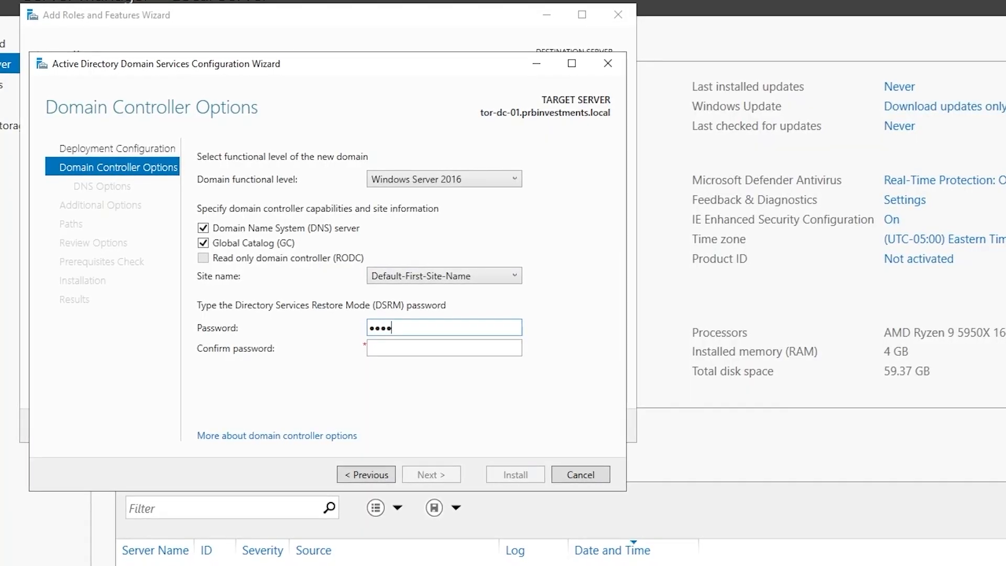
{"action": "type", "text": "word123"}
{"action": "key", "text": "Tab"}
{"action": "type", "text": "pa"}
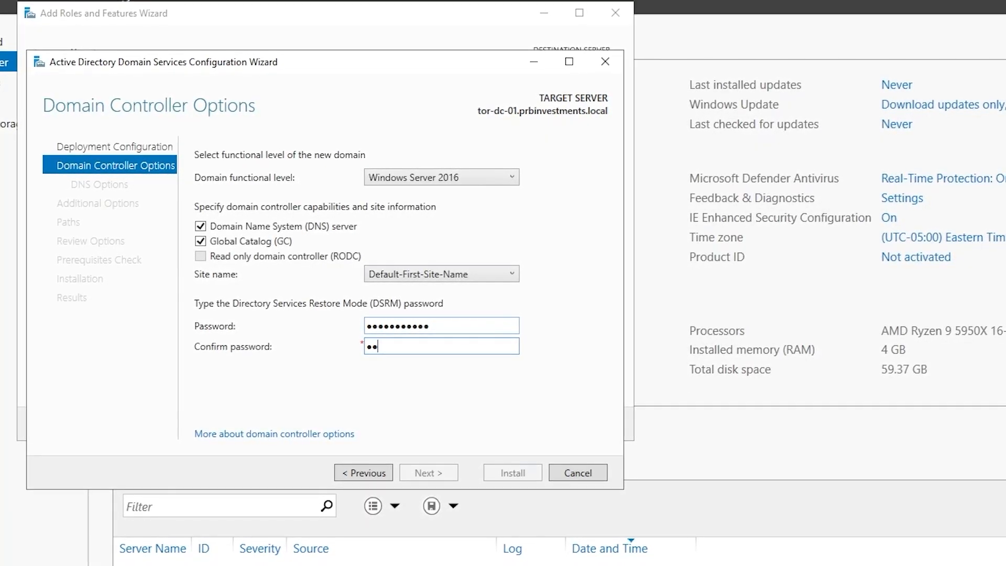
{"action": "type", "text": "ssword123"}
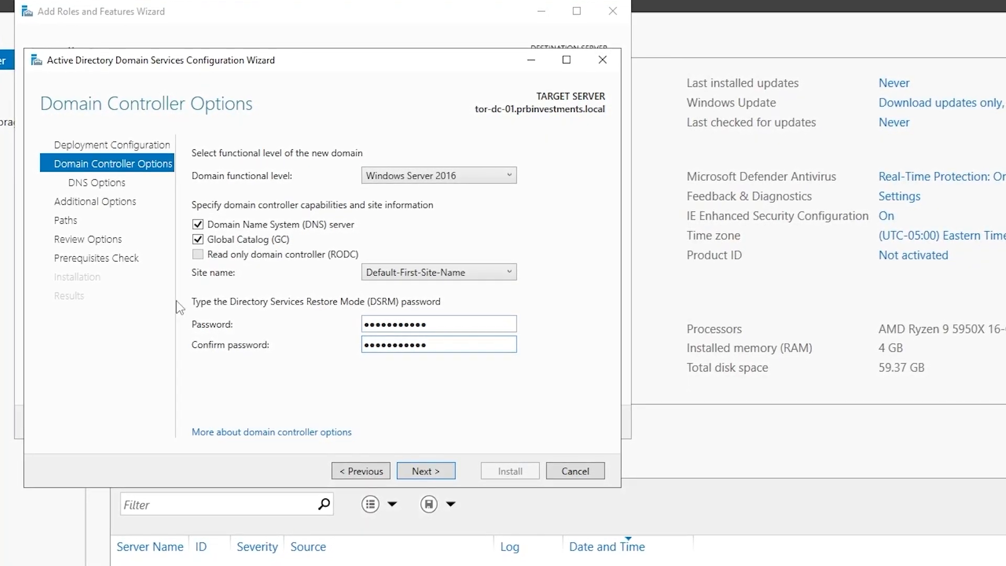
{"action": "left_click", "coordinate": [426, 470]}
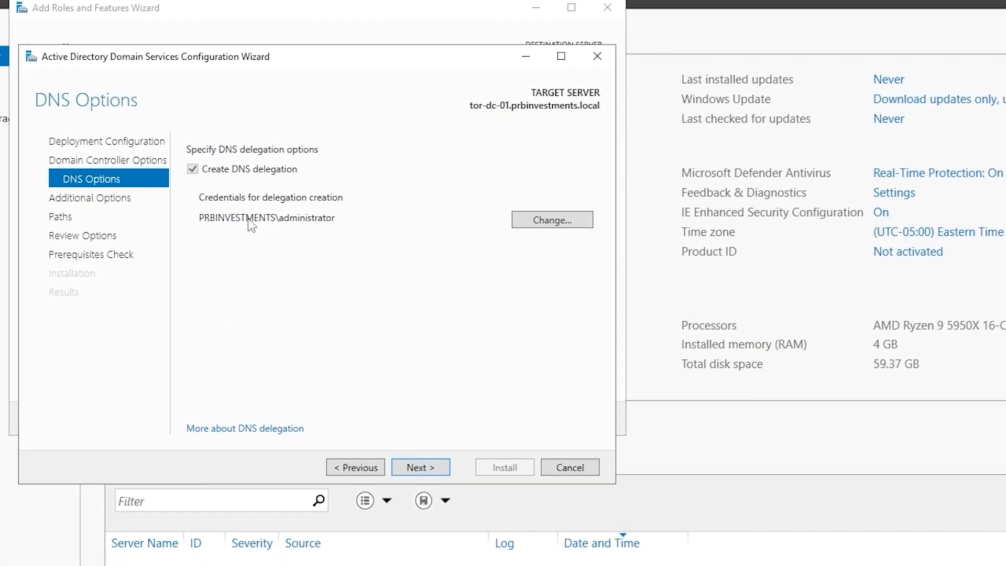
{"action": "left_click", "coordinate": [417, 468]}
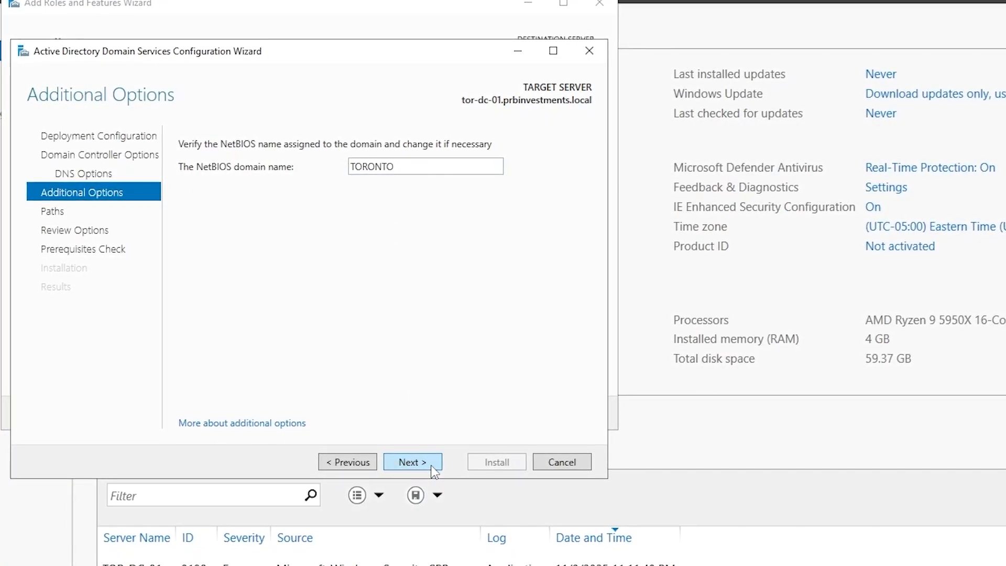
Accept the TORONTO NetBIOS name and default folders, pass prerequisites, and install the domain controller
{"action": "left_click", "coordinate": [412, 462]}
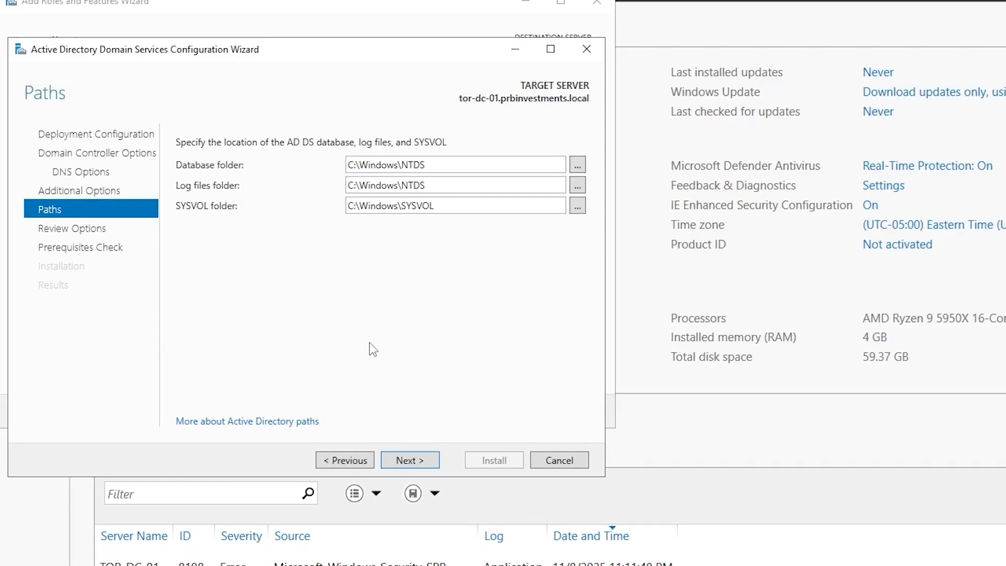
{"action": "left_click", "coordinate": [410, 457]}
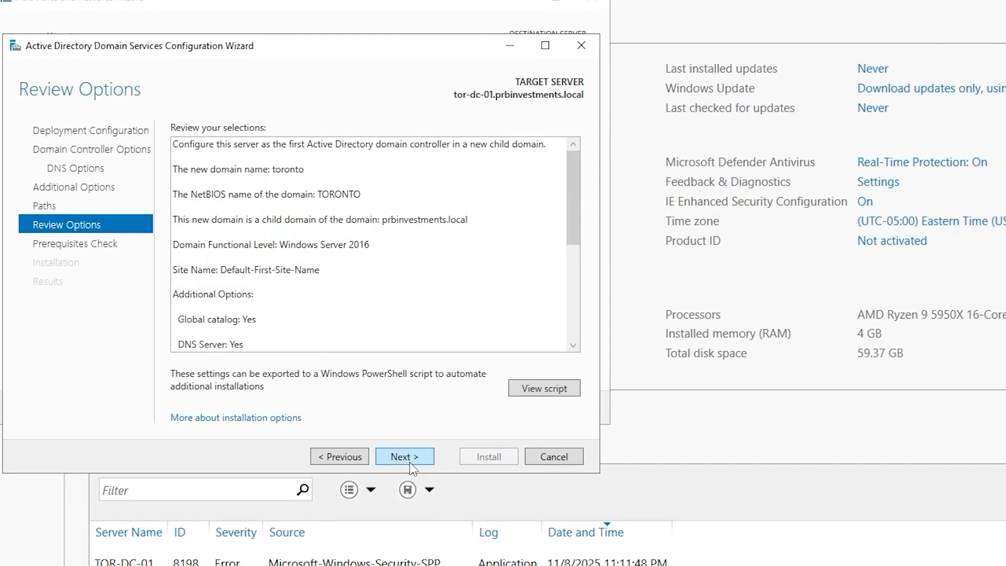
{"action": "left_click_drag", "start_coordinate": [569, 184], "coordinate": [587, 313]}
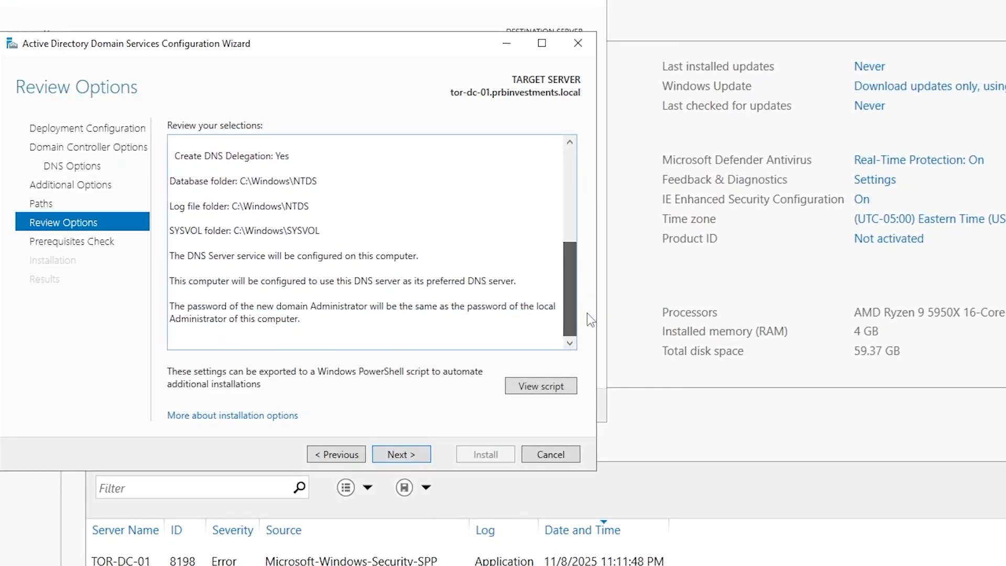
{"action": "left_click", "coordinate": [398, 453]}
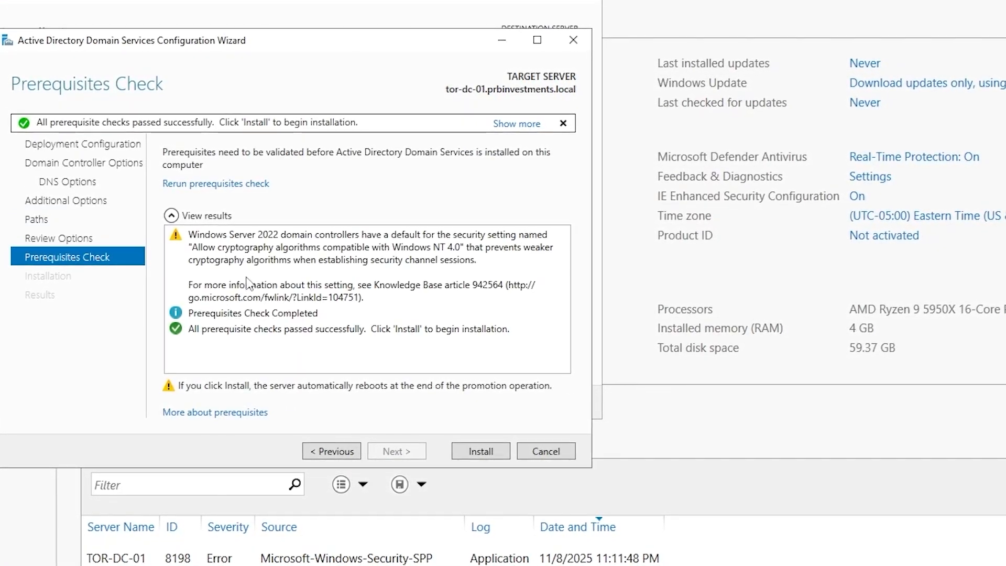
{"action": "left_click", "coordinate": [484, 452]}
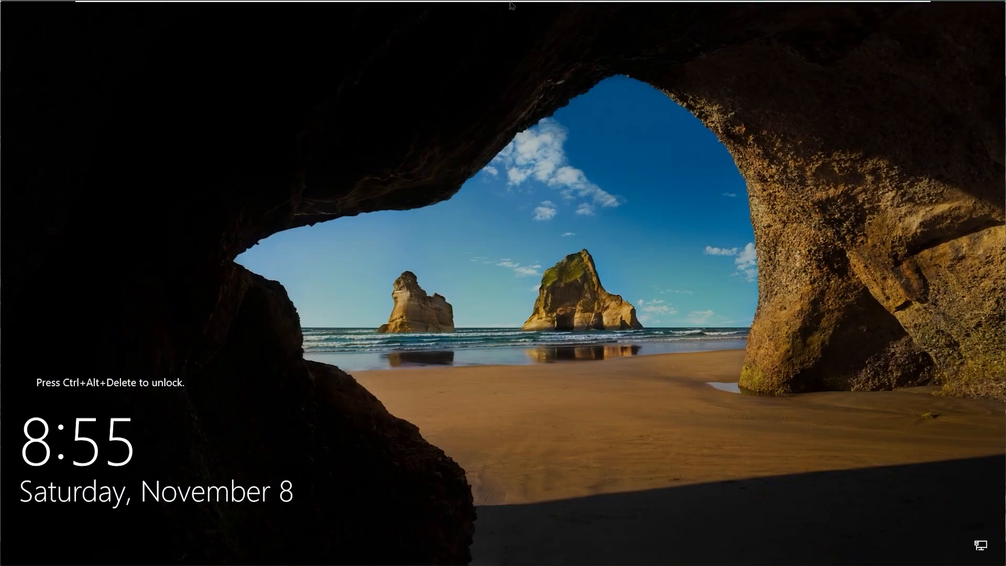
Send Ctrl+Alt+Del to tor-dc-01 and sign in as the TORONTO domain administrator
{"action": "mouse_move", "coordinate": [511, 5]}
{"action": "right_click", "coordinate": [820, 9]}
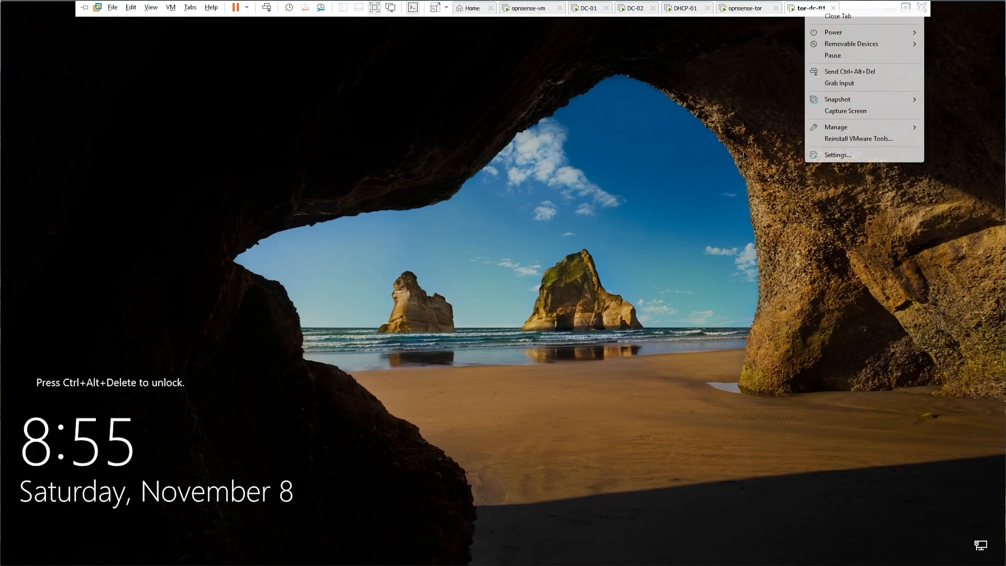
{"action": "left_click", "coordinate": [848, 72]}
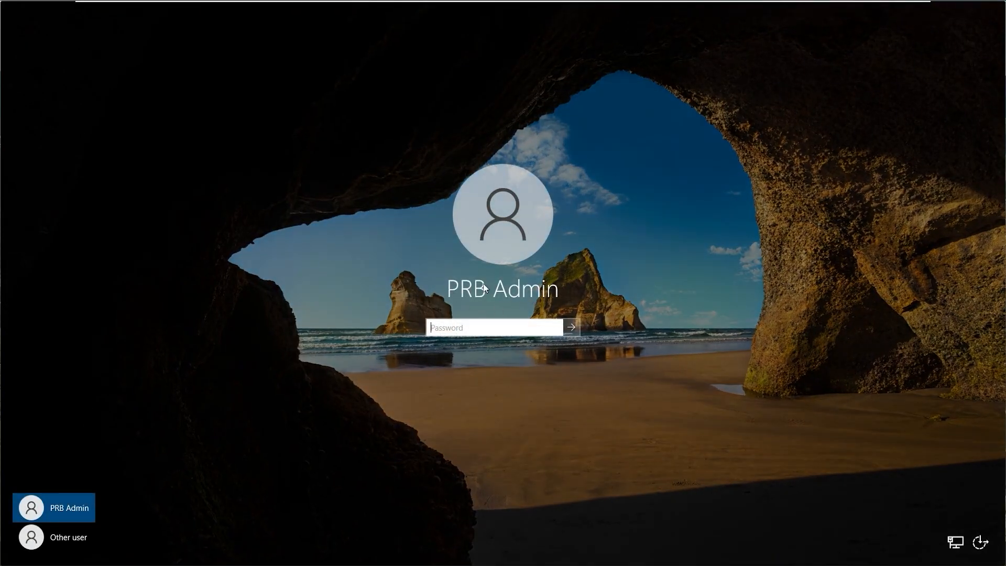
{"action": "left_click", "coordinate": [91, 546]}
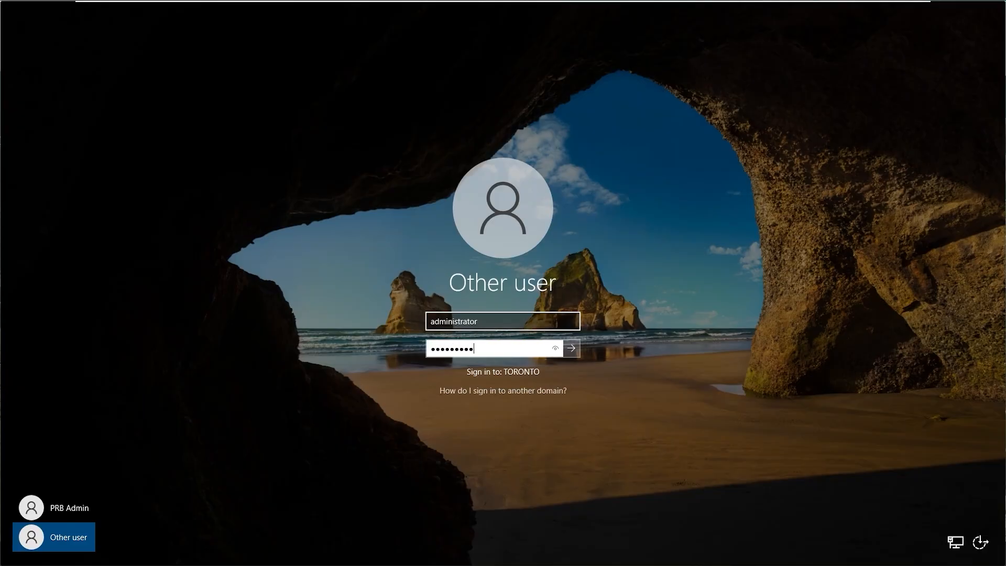
{"action": "key", "text": "Return"}
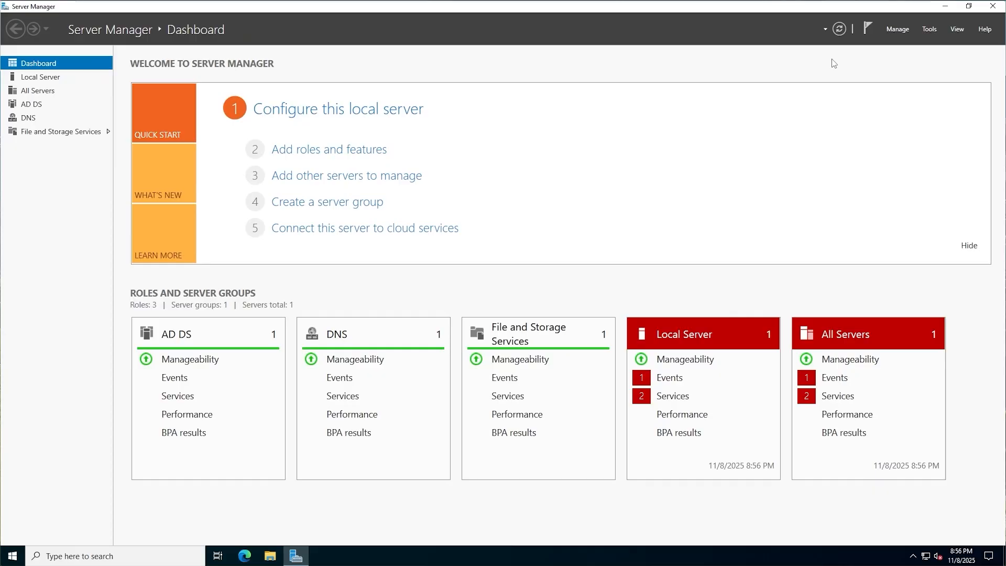
Launch Active Directory Users and Computers and browse the toronto.prbinvestments.local containers
{"action": "left_click", "coordinate": [930, 30]}
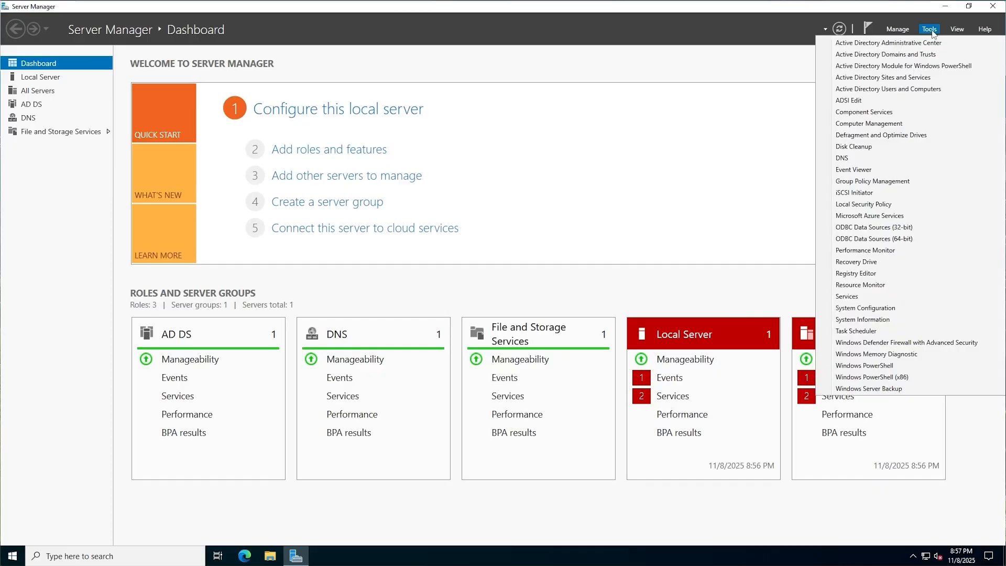
{"action": "left_click", "coordinate": [939, 90]}
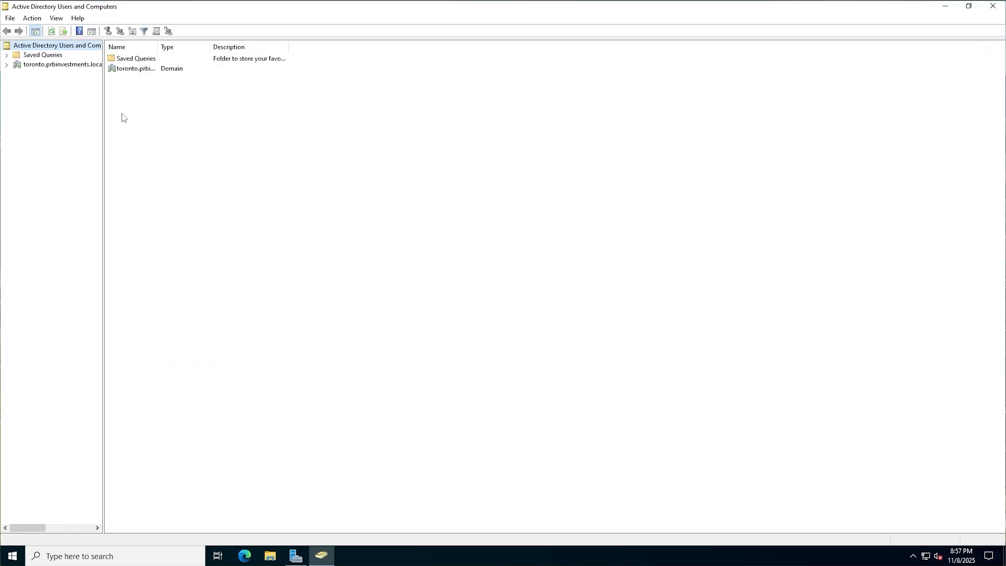
{"action": "left_click_drag", "start_coordinate": [103, 112], "coordinate": [171, 119]}
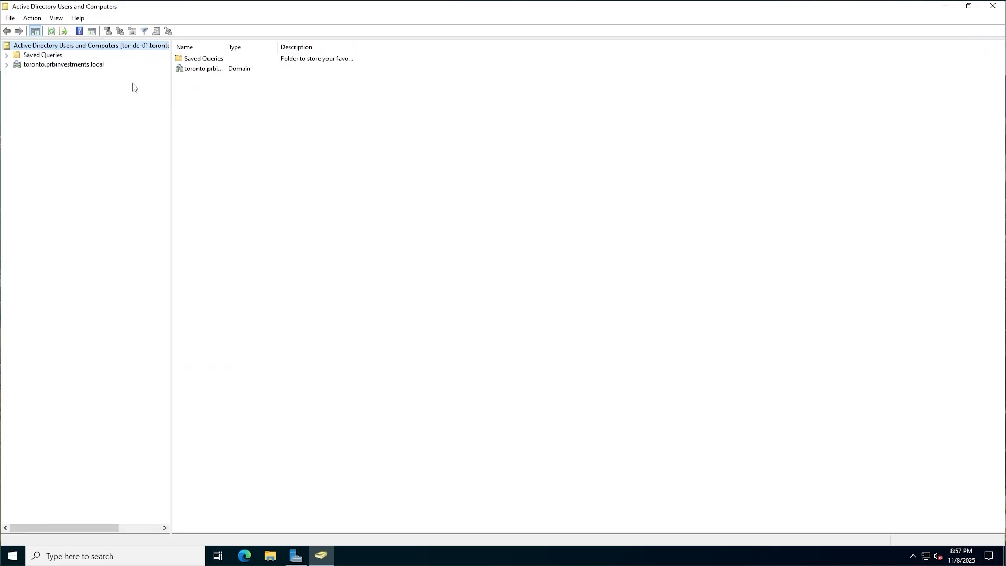
{"action": "left_click", "coordinate": [91, 66]}
{"action": "left_click", "coordinate": [7, 65]}
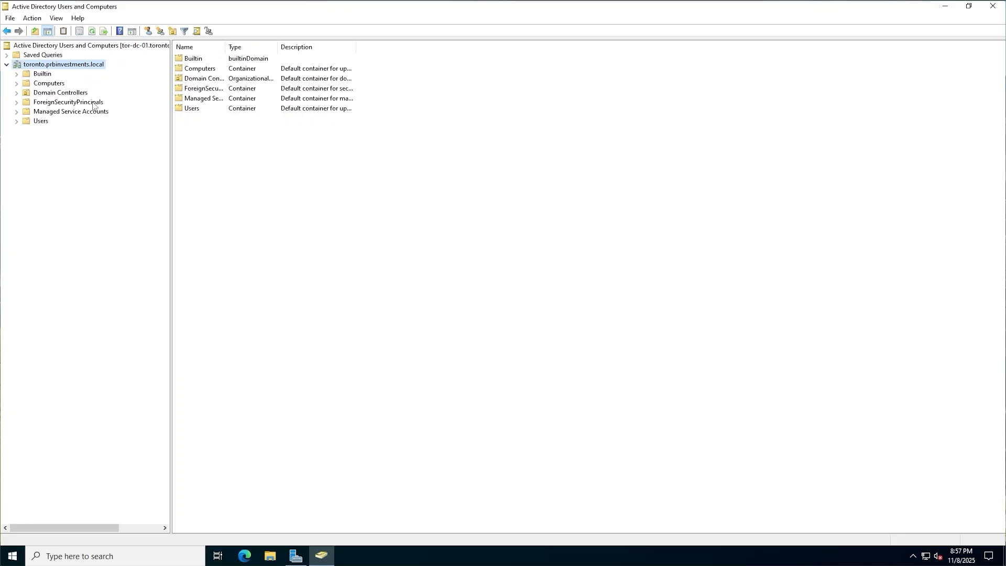
{"action": "left_click", "coordinate": [40, 121]}
{"action": "left_click", "coordinate": [59, 102]}
{"action": "left_click", "coordinate": [58, 93]}
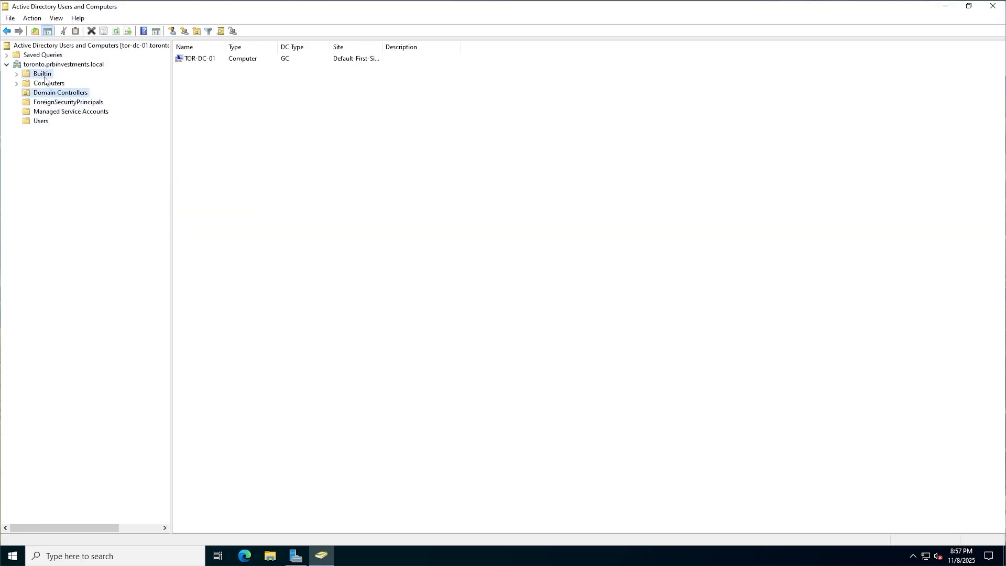
{"action": "left_click", "coordinate": [44, 77]}
Turn on Advanced Features and check the Users, System and NTDS Quotas containers
{"action": "left_click", "coordinate": [32, 18]}
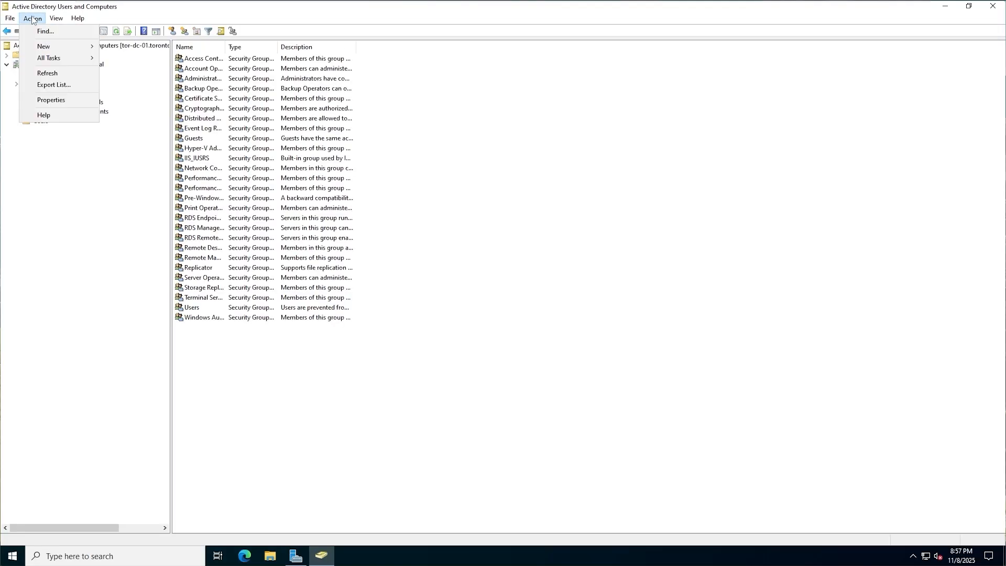
{"action": "mouse_move", "coordinate": [54, 20]}
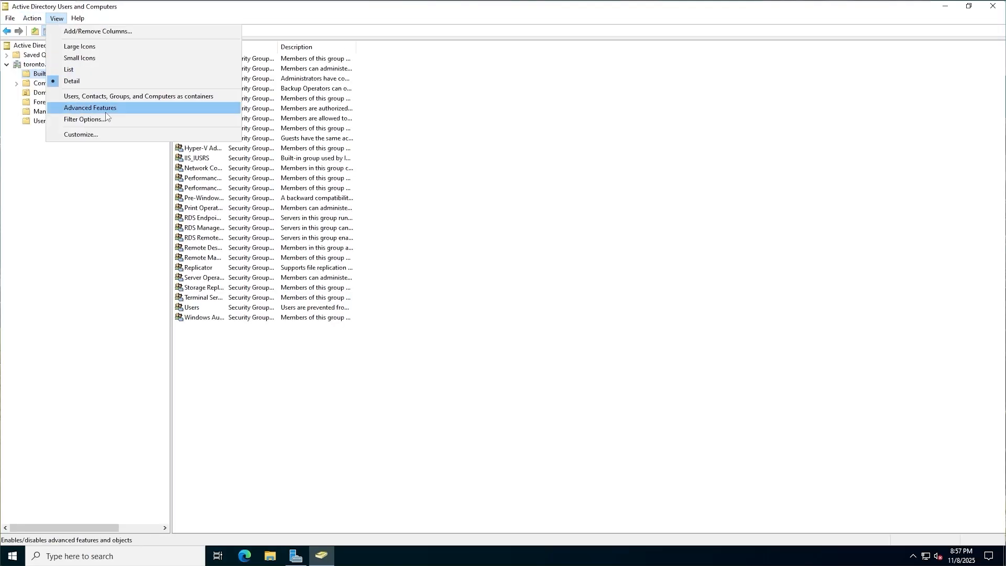
{"action": "left_click", "coordinate": [105, 112]}
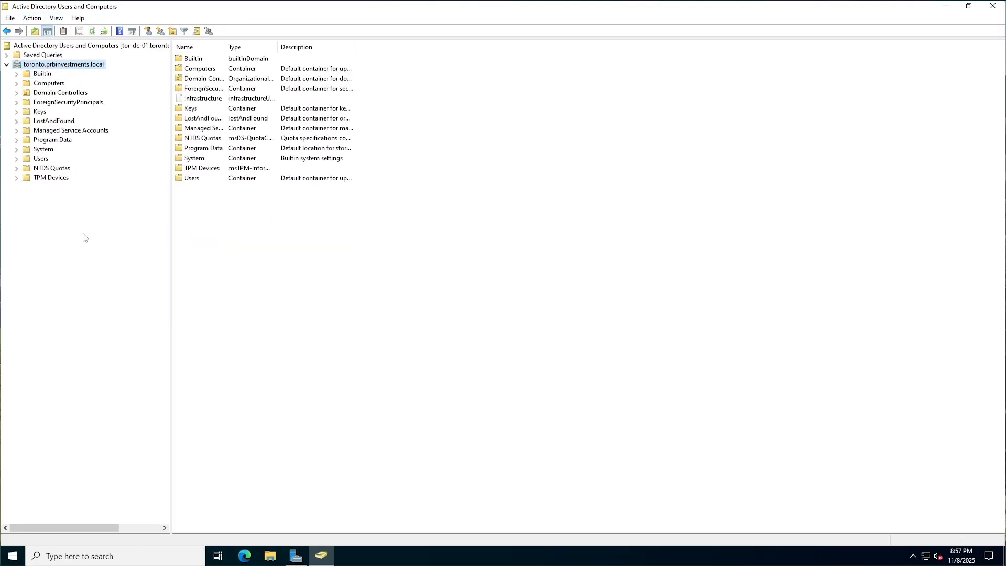
{"action": "left_click", "coordinate": [42, 158]}
{"action": "double_click", "coordinate": [225, 46]}
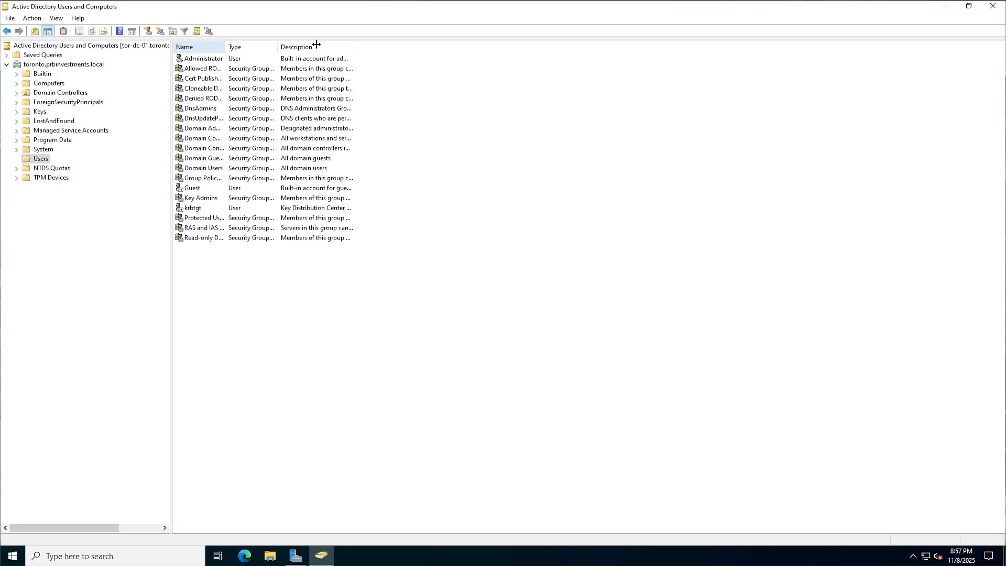
{"action": "left_click", "coordinate": [50, 149]}
{"action": "left_click", "coordinate": [45, 159]}
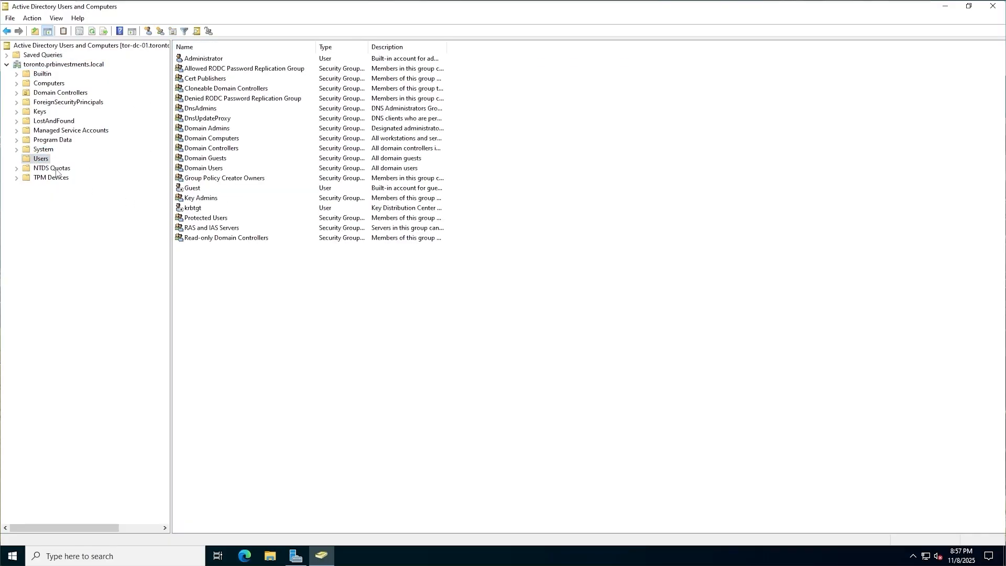
{"action": "left_click", "coordinate": [50, 168]}
{"action": "left_click", "coordinate": [43, 160]}
Switch to the DC-01 VM and sign in with the prbinvestments admin account
{"action": "mouse_move", "coordinate": [497, 4]}
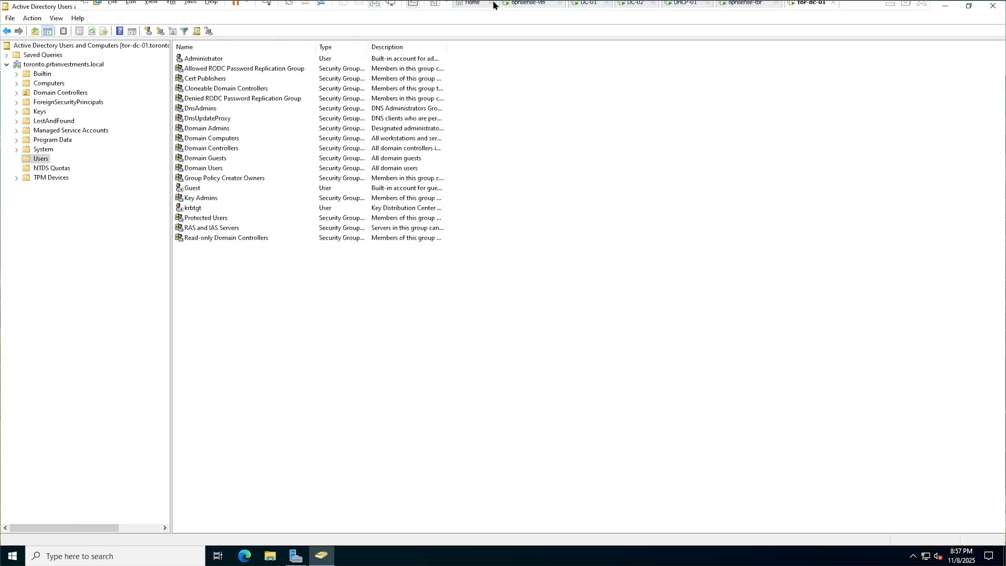
{"action": "left_click", "coordinate": [582, 9]}
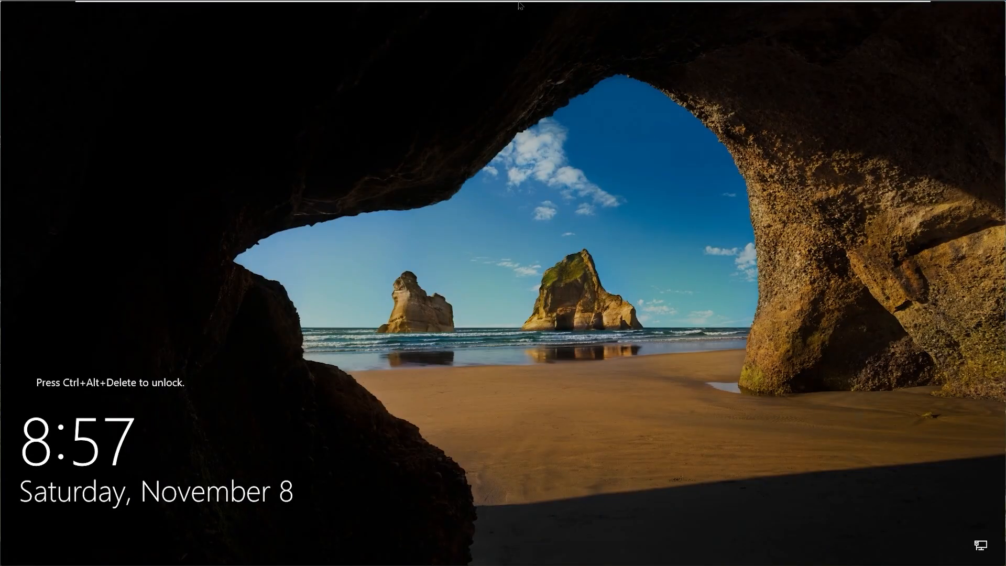
{"action": "right_click", "coordinate": [587, 10]}
{"action": "left_click", "coordinate": [642, 74]}
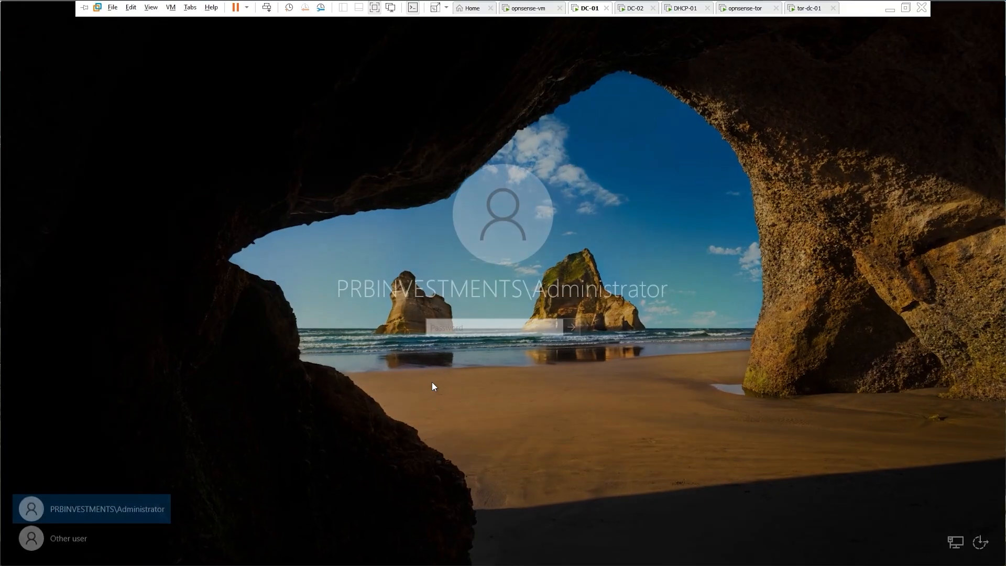
{"action": "left_click", "coordinate": [99, 535]}
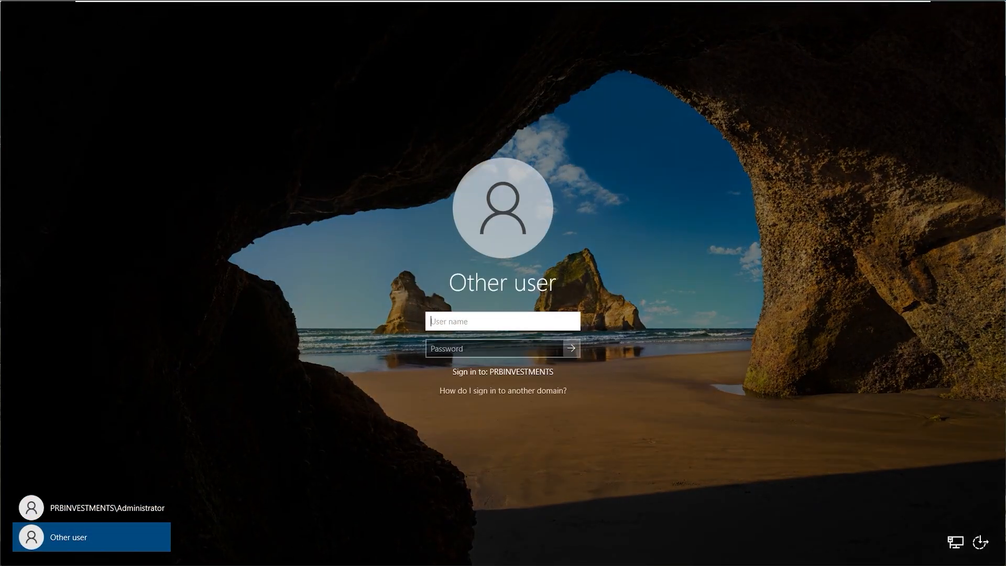
{"action": "type", "text": "prbadmin"}
{"action": "key", "text": "Tab"}
{"action": "type", "text": "P"}
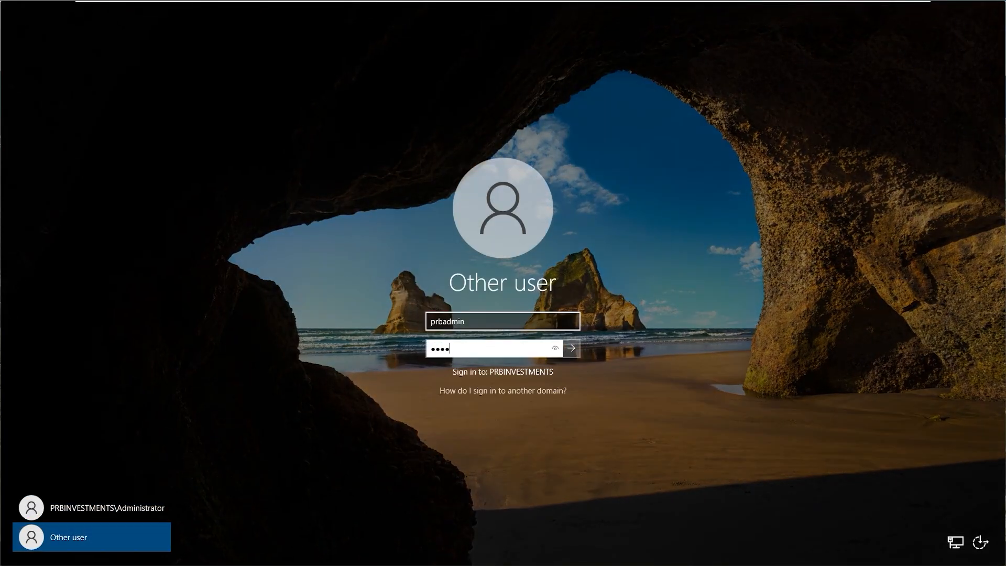
{"action": "key", "text": "Return"}
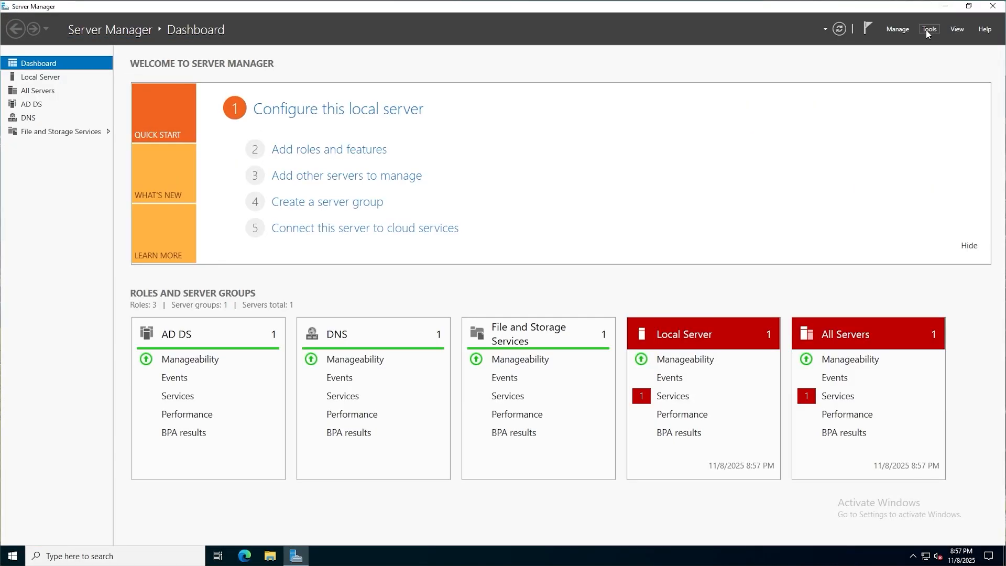
Review the prbUsers Computers, Users and Groups OUs in DC-01's ADUC, then return to tor-dc-01
{"action": "left_click", "coordinate": [929, 30]}
{"action": "left_click", "coordinate": [906, 90]}
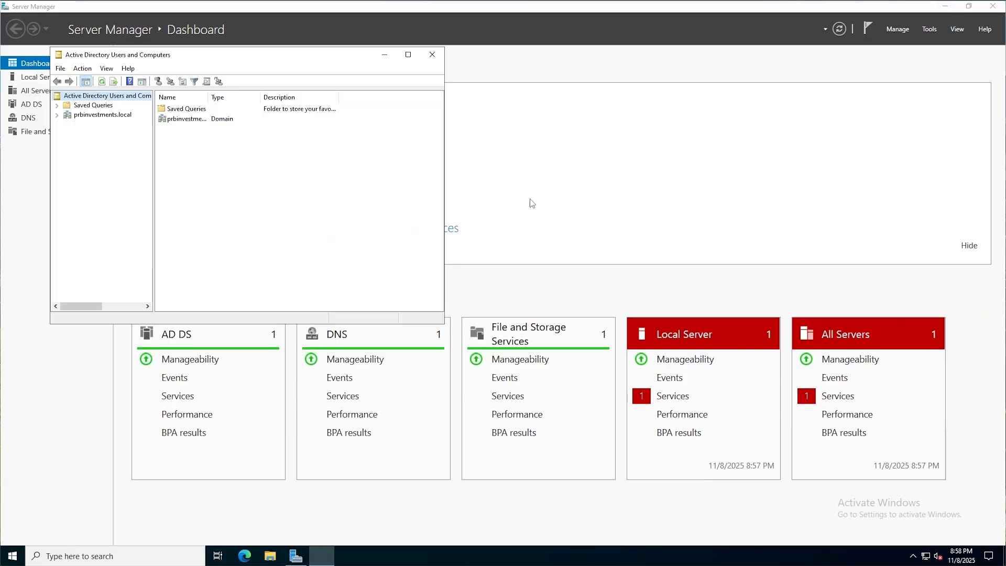
{"action": "left_click", "coordinate": [408, 54]}
{"action": "double_click", "coordinate": [39, 65]}
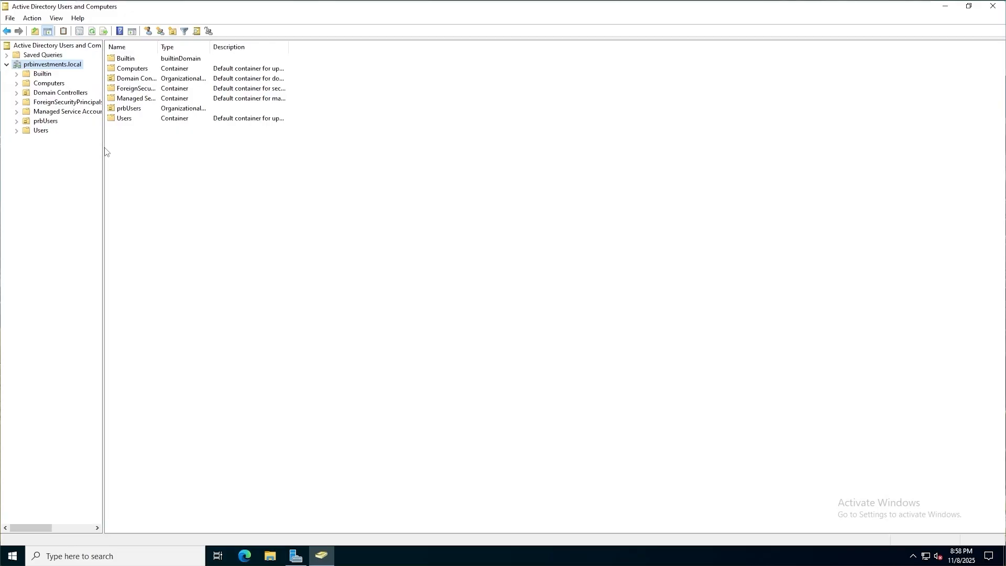
{"action": "left_click_drag", "start_coordinate": [102, 147], "coordinate": [176, 147]}
{"action": "double_click", "coordinate": [53, 122]}
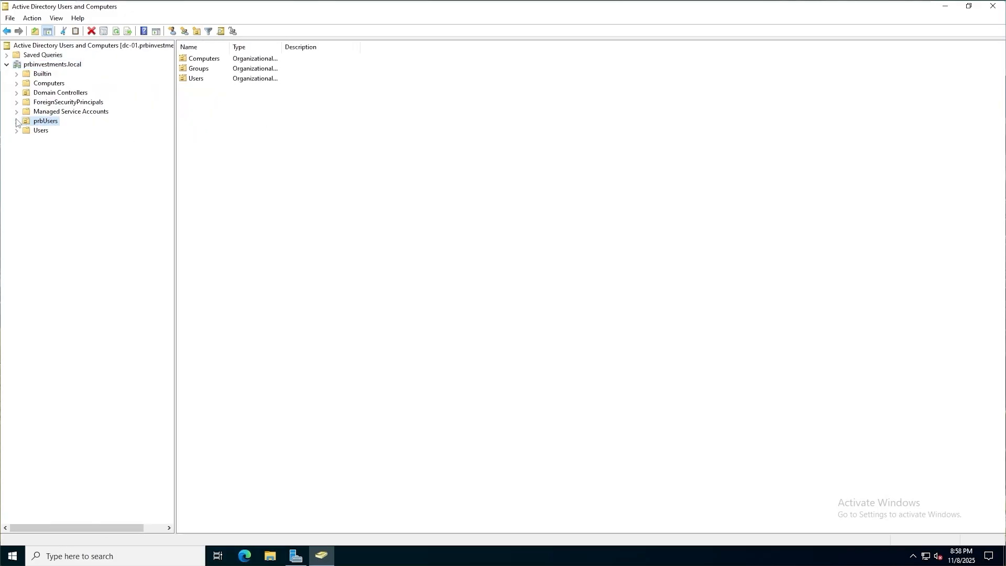
{"action": "left_click", "coordinate": [59, 131]}
{"action": "left_click", "coordinate": [51, 149]}
{"action": "left_click", "coordinate": [53, 140]}
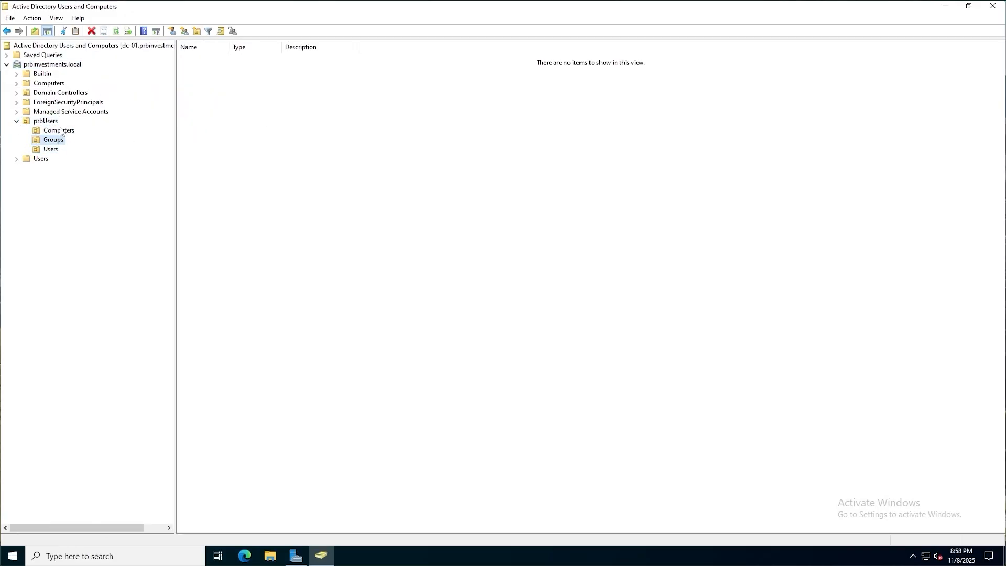
{"action": "left_click", "coordinate": [59, 130]}
{"action": "left_click", "coordinate": [48, 121]}
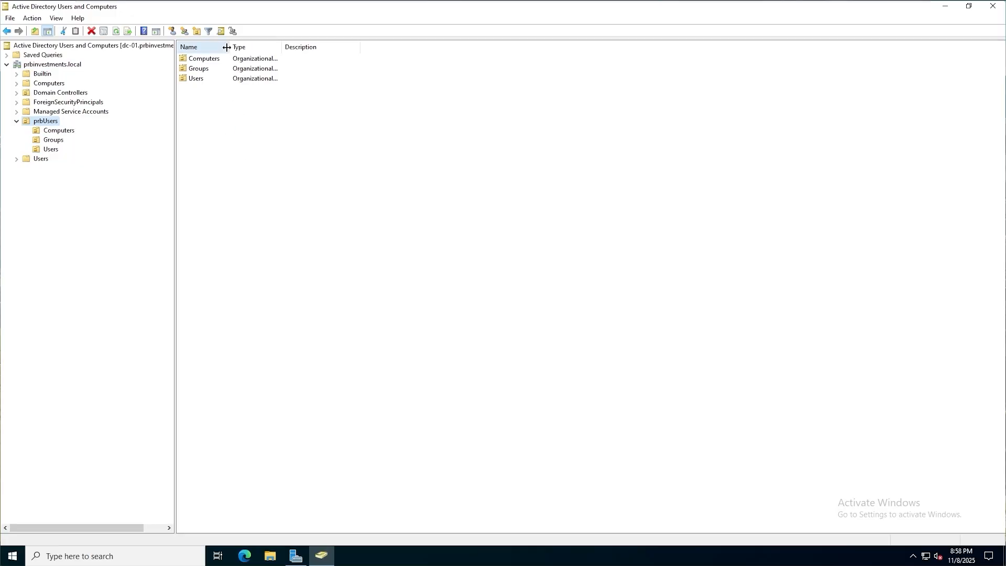
{"action": "left_click_drag", "start_coordinate": [230, 47], "coordinate": [371, 48]}
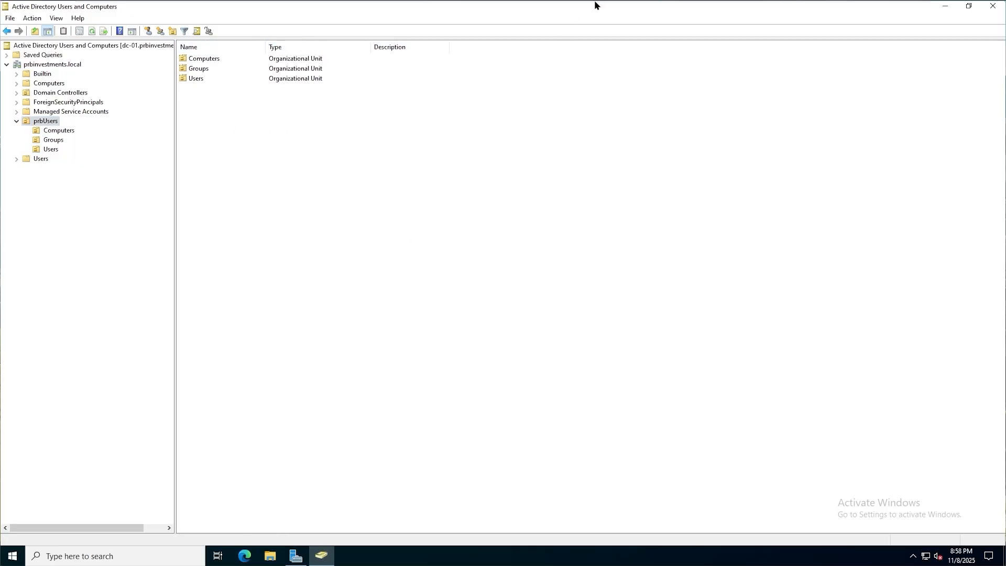
{"action": "mouse_move", "coordinate": [608, 4]}
{"action": "left_click", "coordinate": [805, 11]}
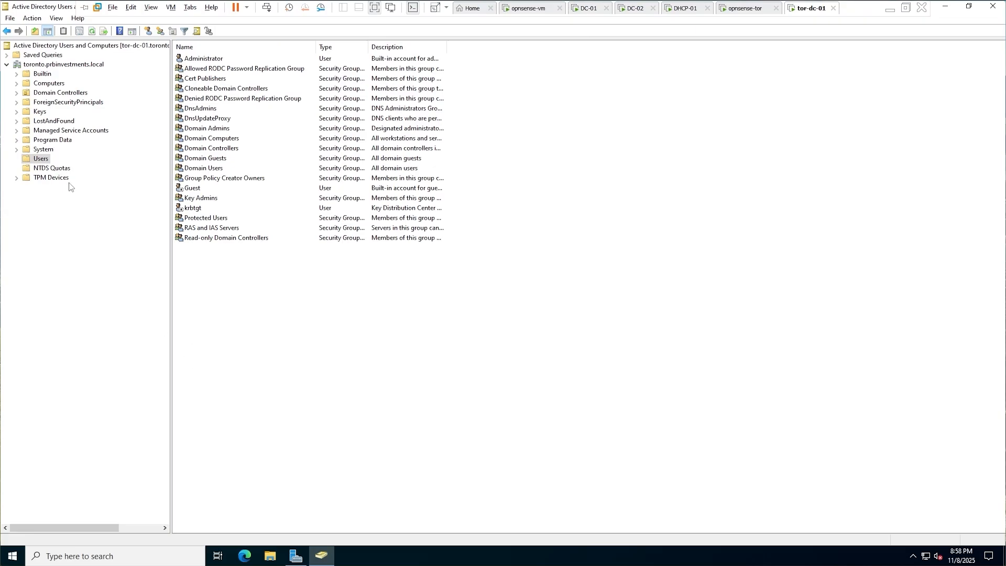
Create the TorontoUsers OU at the root of toronto.prbinvestments.local
{"action": "left_click", "coordinate": [41, 158]}
{"action": "right_click", "coordinate": [81, 65]}
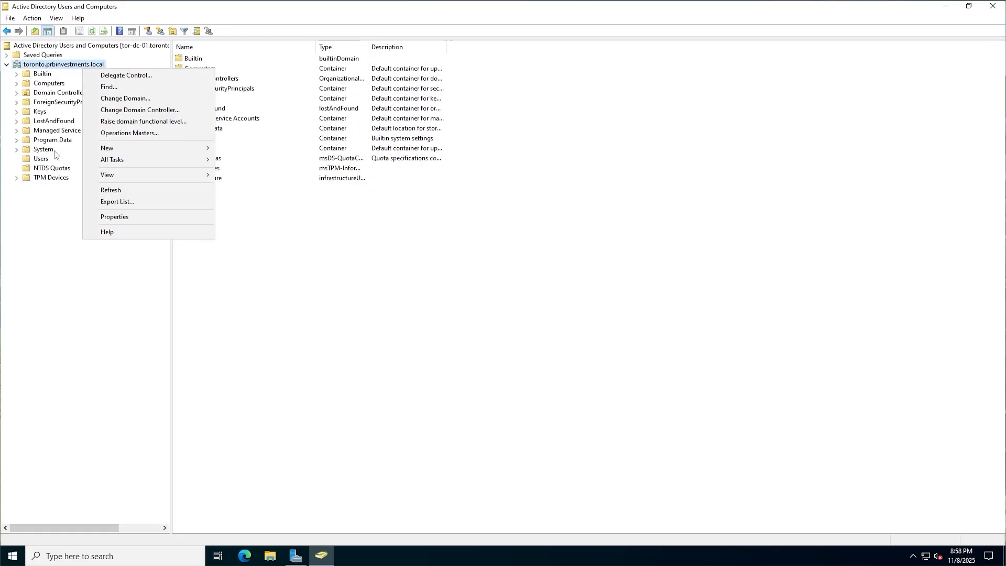
{"action": "mouse_move", "coordinate": [147, 149]}
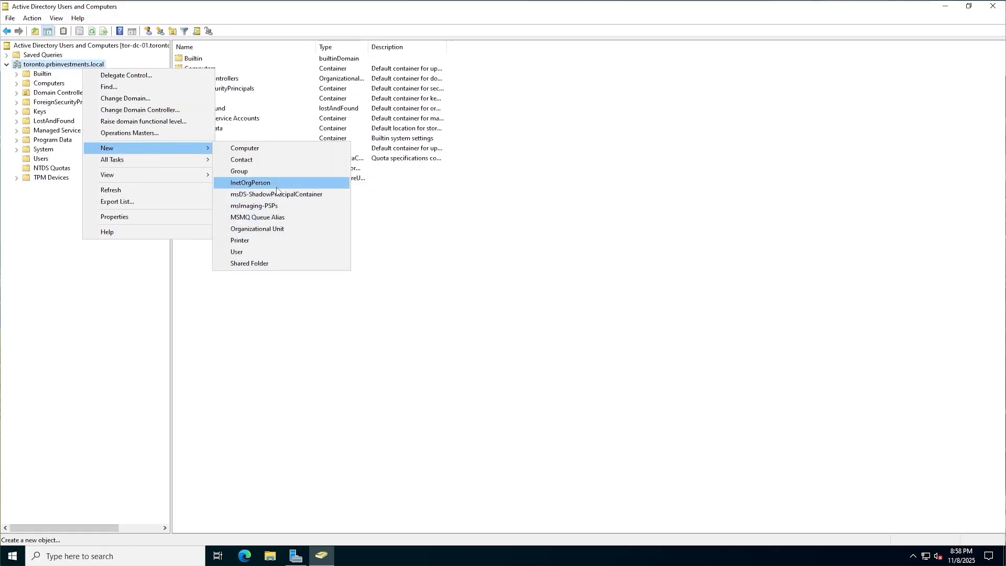
{"action": "left_click", "coordinate": [293, 228]}
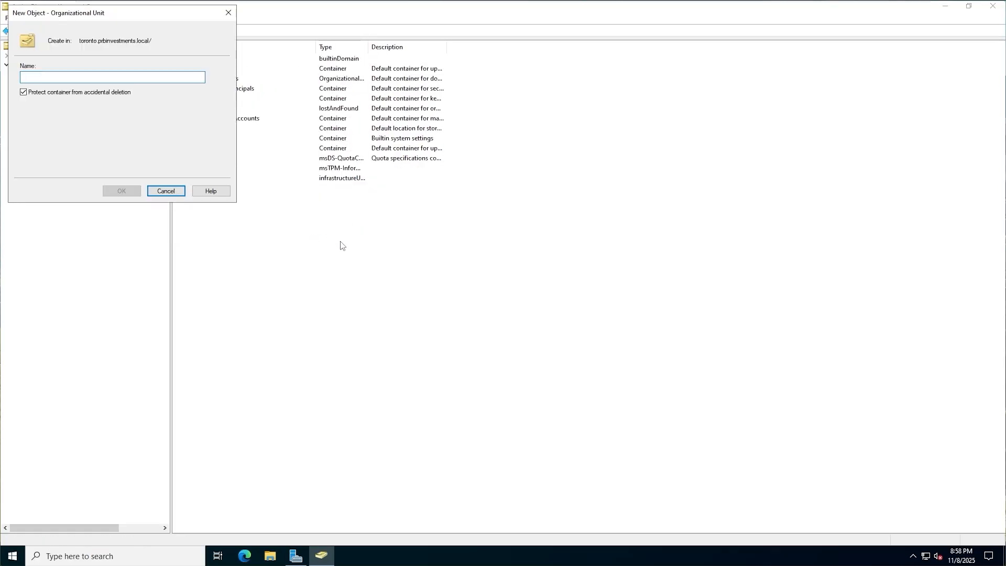
{"action": "type", "text": "TorontoUs"}
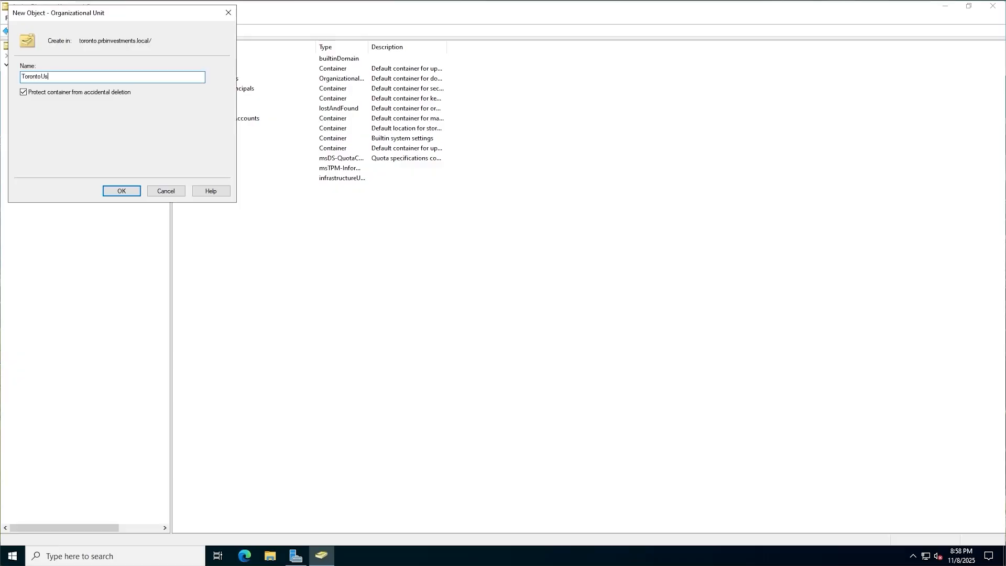
{"action": "type", "text": "ers"}
{"action": "left_click", "coordinate": [137, 191]}
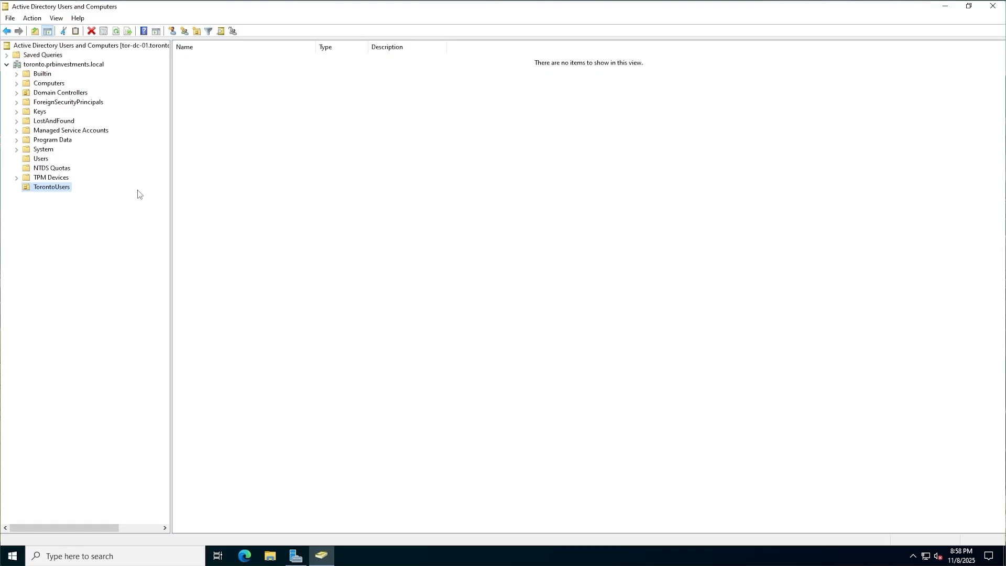
Create Computers, Users and Groups OUs inside TorontoUsers
{"action": "right_click", "coordinate": [52, 188]}
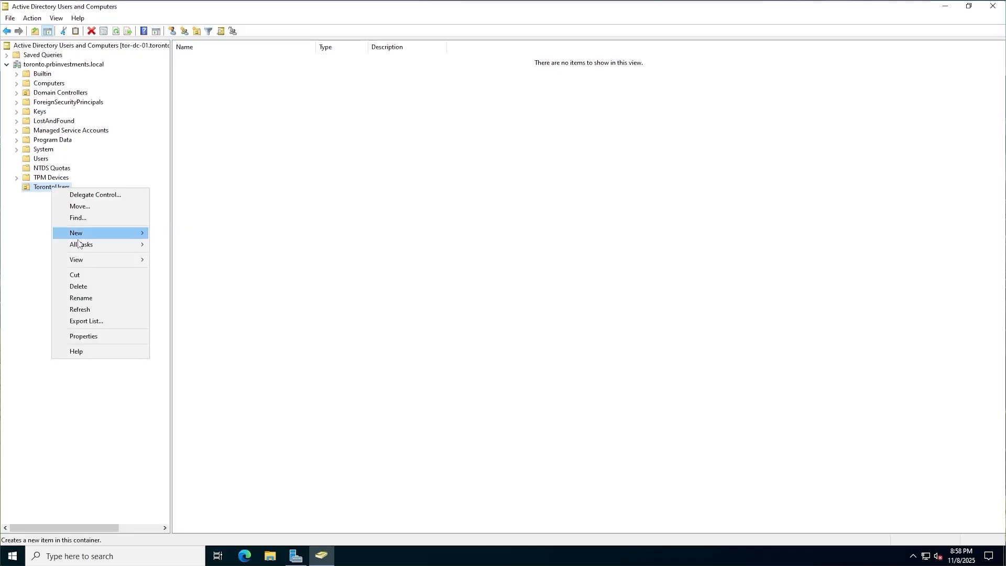
{"action": "mouse_move", "coordinate": [78, 238]}
{"action": "left_click", "coordinate": [209, 312]}
{"action": "type", "text": "Computers"}
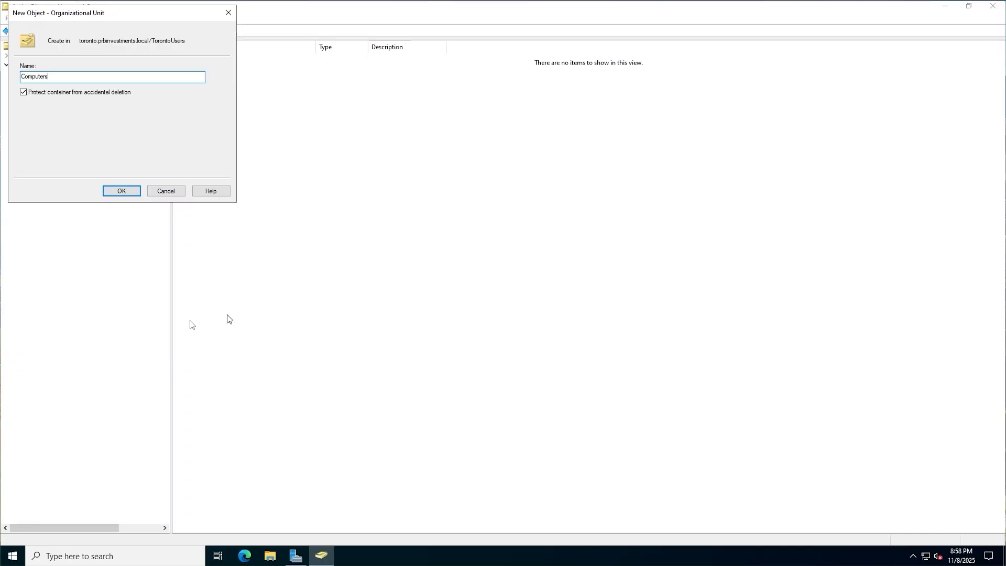
{"action": "key", "text": "Return"}
{"action": "right_click", "coordinate": [61, 188]}
{"action": "left_click", "coordinate": [212, 315]}
{"action": "type", "text": "Users"}
{"action": "key", "text": "Return"}
{"action": "right_click", "coordinate": [57, 189]}
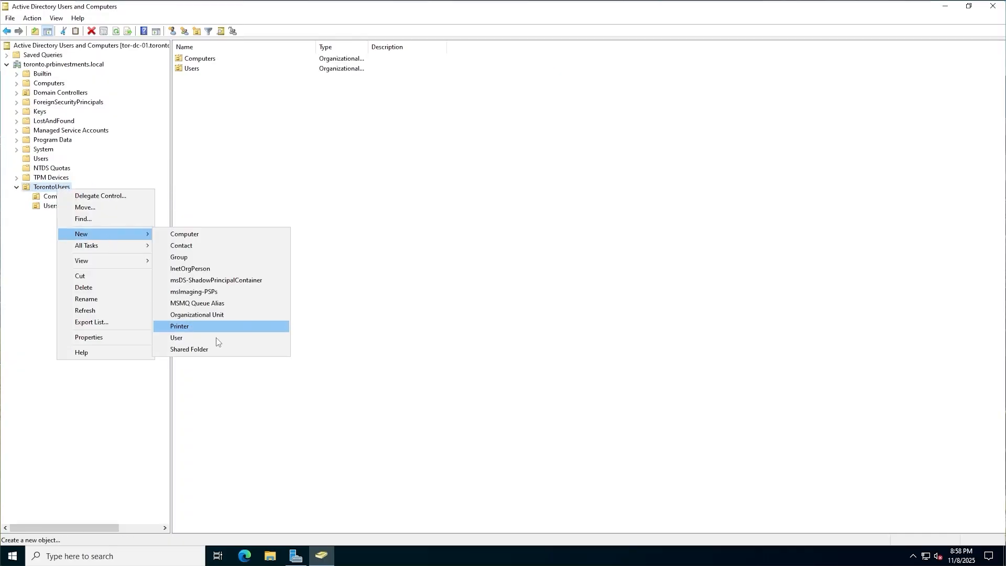
{"action": "left_click", "coordinate": [225, 315]}
{"action": "type", "text": "Groups"}
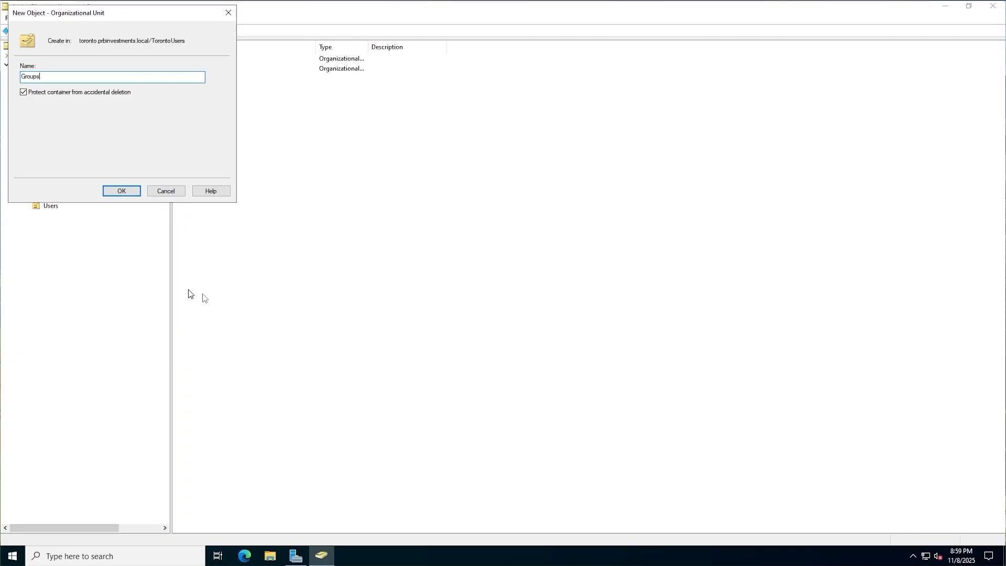
{"action": "key", "text": "Return"}
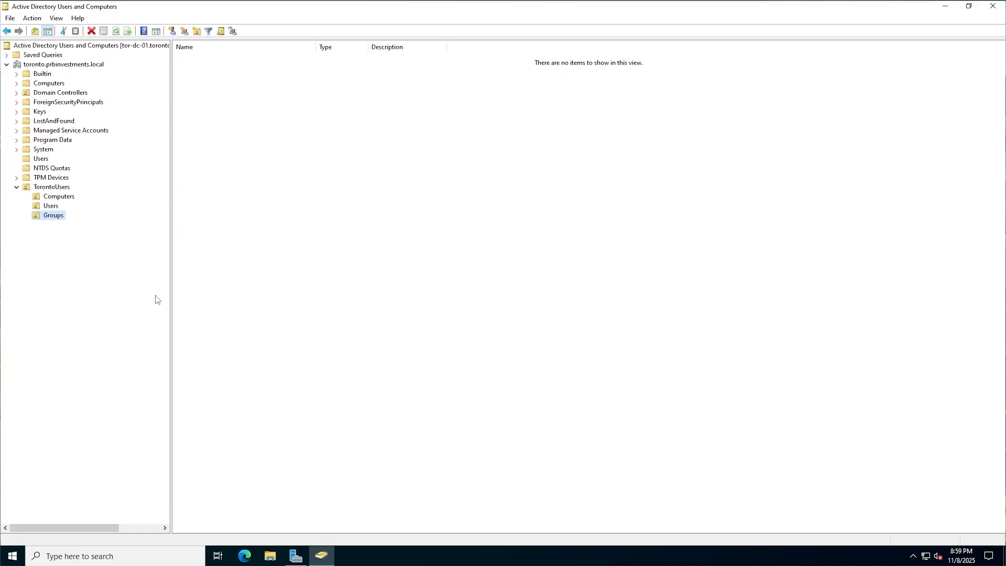
{"action": "left_click", "coordinate": [463, 357]}
Bring Server Manager forward and show its Tools menu
{"action": "left_click", "coordinate": [295, 554]}
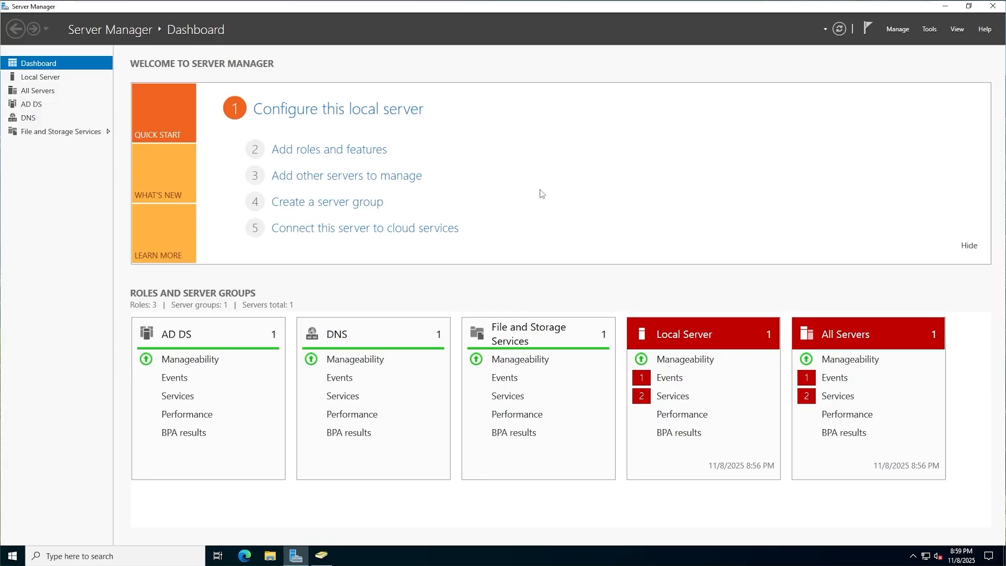
{"action": "left_click", "coordinate": [928, 29]}
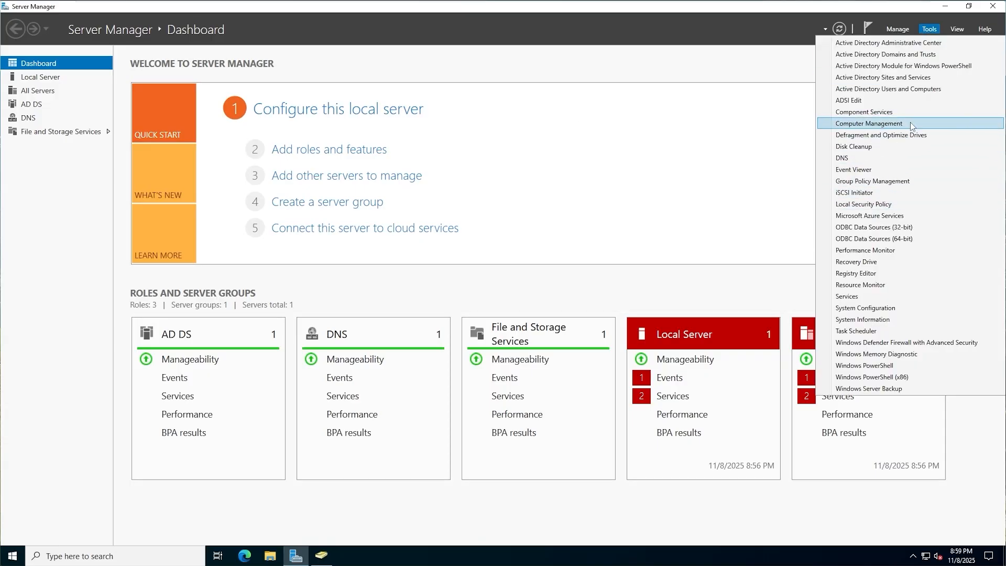
Launch Group Policy Management maximized and expand the prbinvestments.local forest down to Domains
{"action": "left_click", "coordinate": [907, 183]}
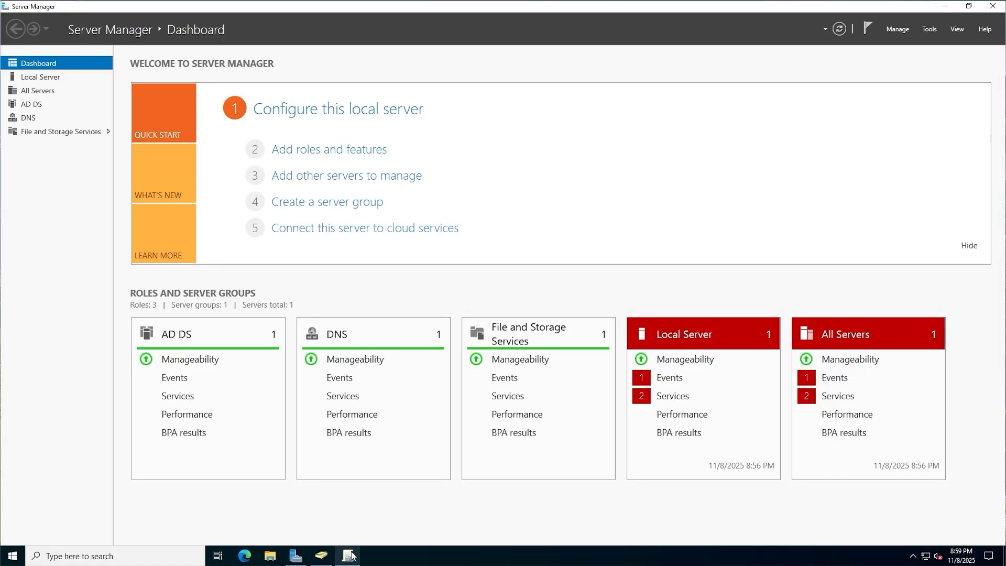
{"action": "left_click", "coordinate": [427, 78]}
{"action": "left_click", "coordinate": [56, 55]}
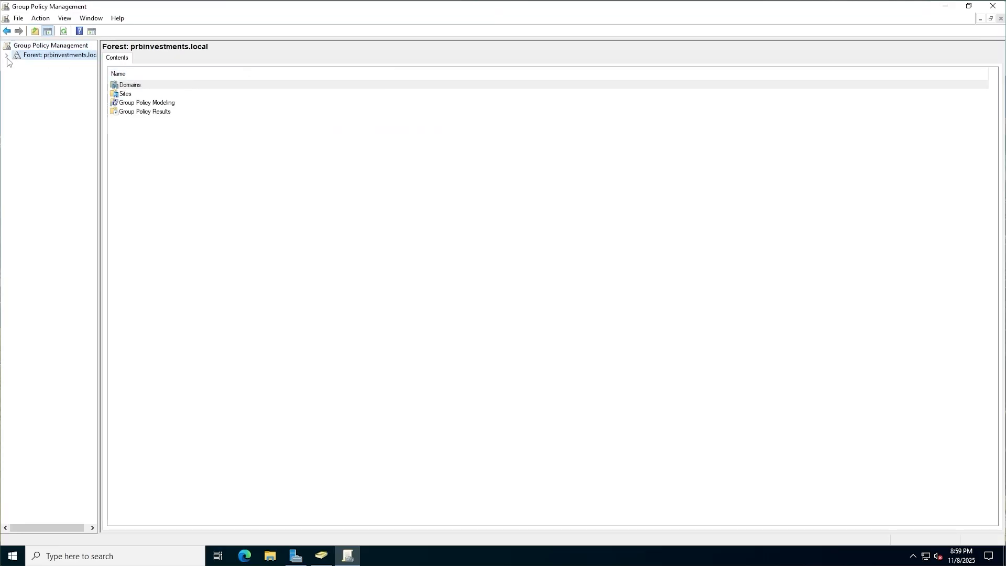
{"action": "left_click", "coordinate": [7, 55]}
{"action": "left_click_drag", "start_coordinate": [102, 152], "coordinate": [166, 150]}
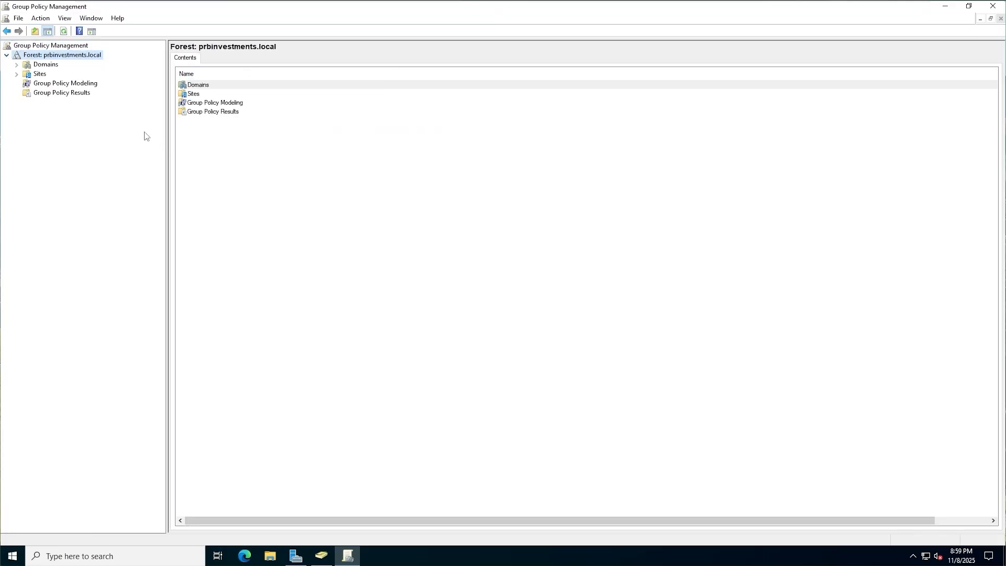
{"action": "left_click", "coordinate": [16, 64]}
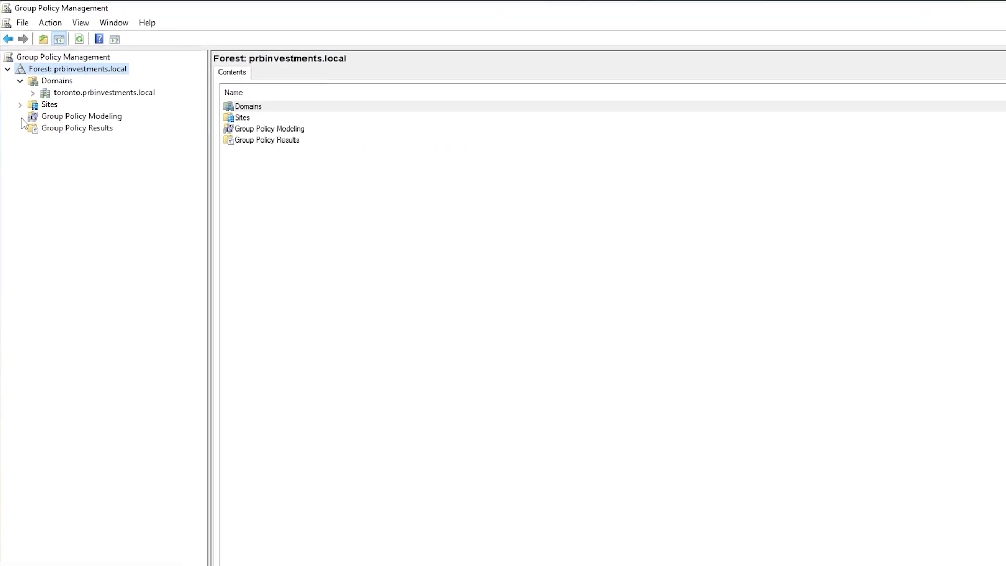
Expand toronto.prbinvestments.local, Domain Controllers and TorontoUsers, then view the toronto domain's status
{"action": "left_click", "coordinate": [35, 100]}
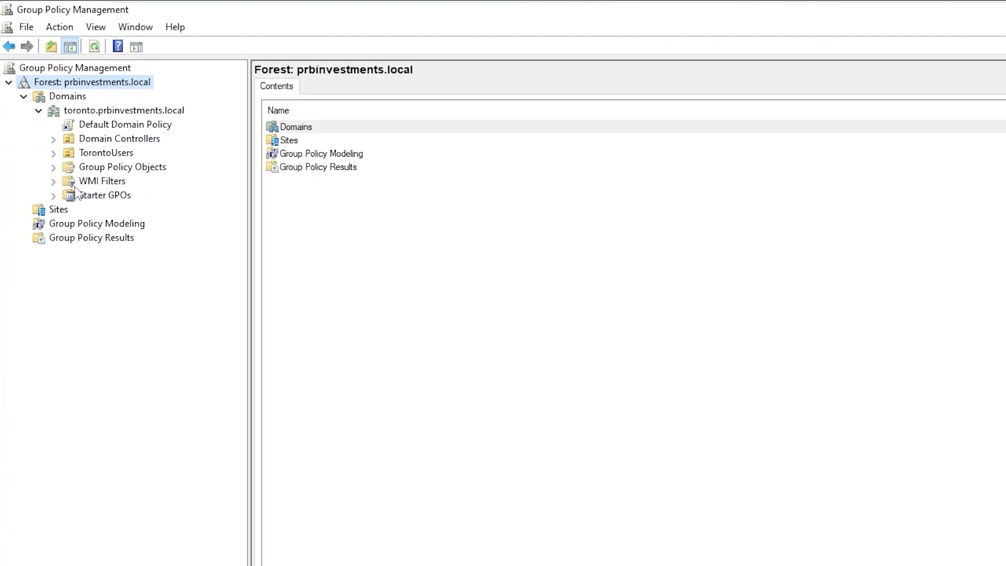
{"action": "left_click", "coordinate": [54, 167]}
{"action": "left_click", "coordinate": [53, 139]}
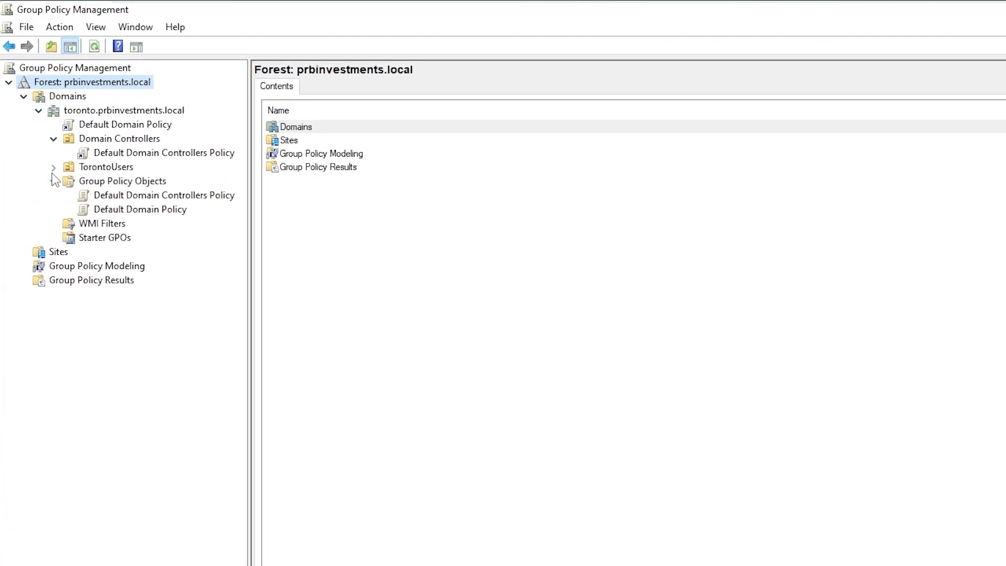
{"action": "left_click", "coordinate": [54, 166]}
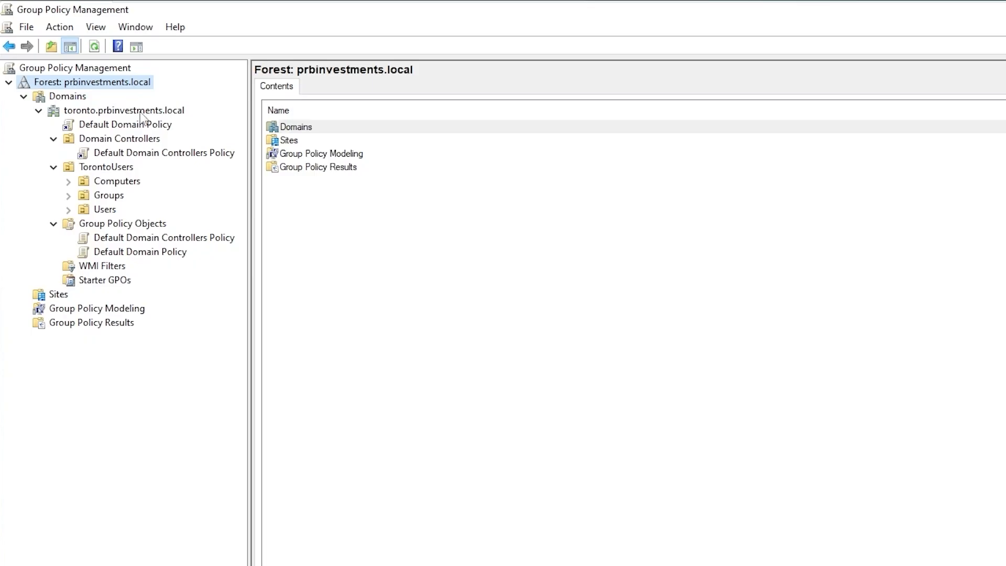
{"action": "left_click", "coordinate": [74, 102]}
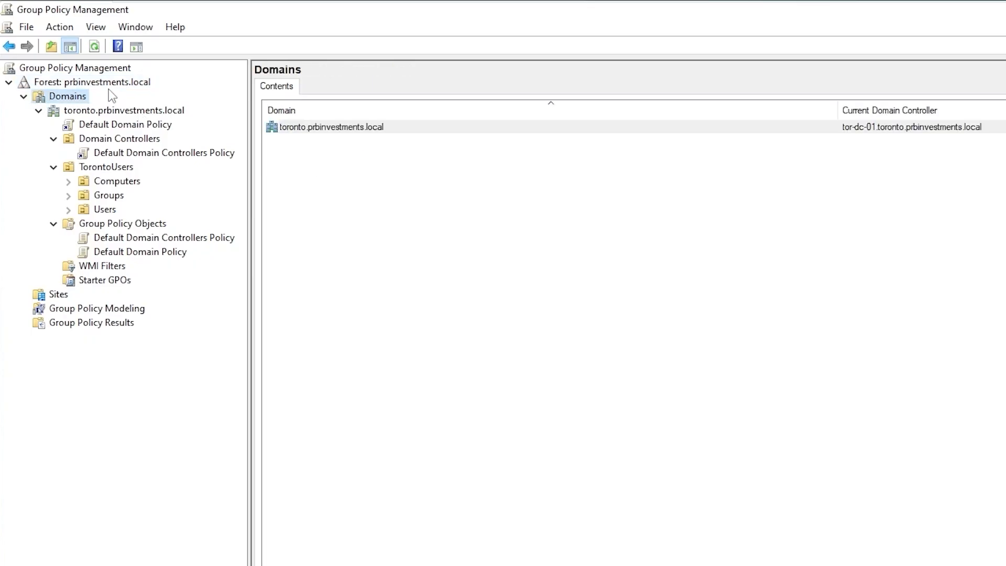
{"action": "left_click", "coordinate": [141, 111]}
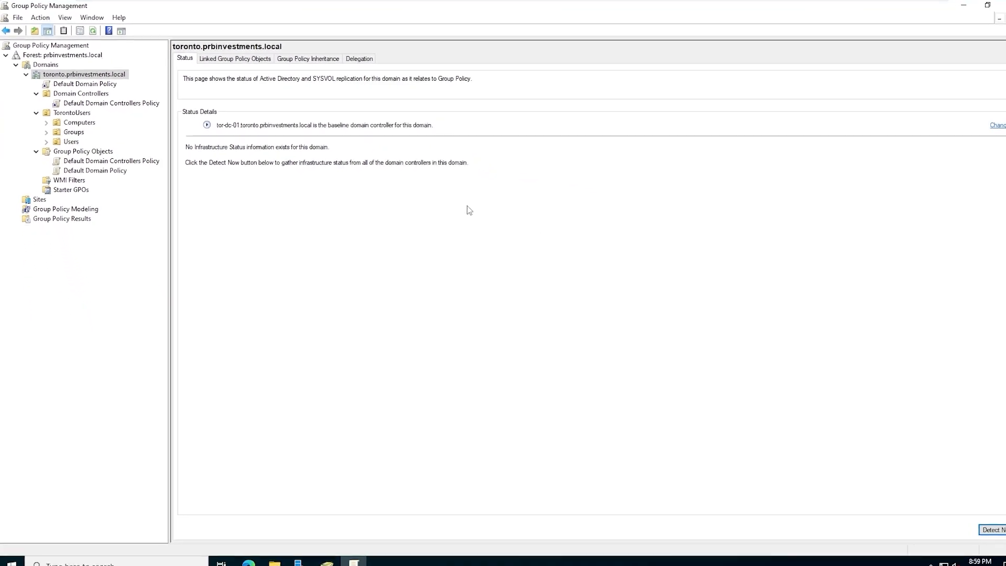
On the DC-01 machine, launch Group Policy Management from Server Manager Tools, maximized
{"action": "mouse_move", "coordinate": [535, 1]}
{"action": "left_click", "coordinate": [587, 8]}
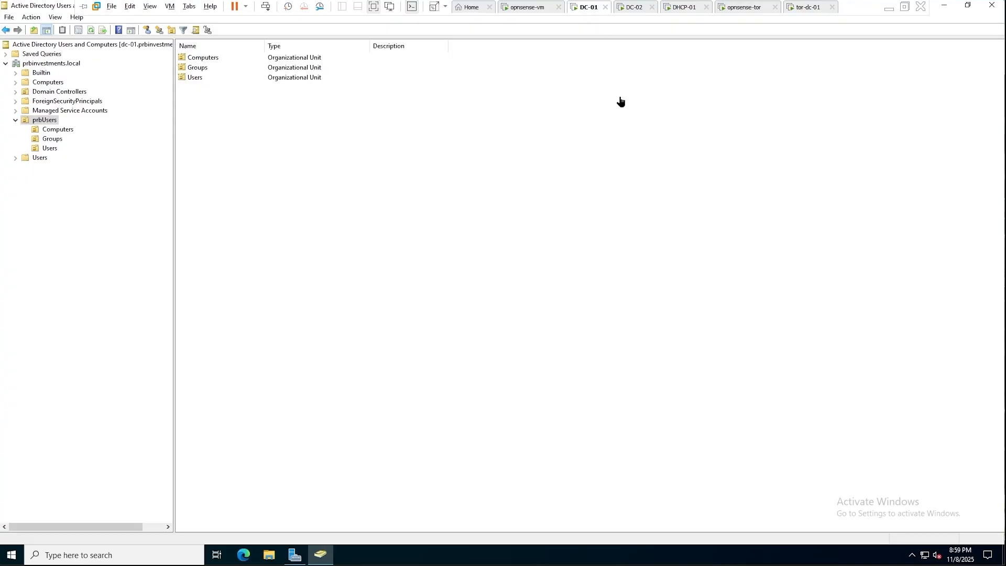
{"action": "left_click", "coordinate": [294, 554]}
{"action": "left_click", "coordinate": [927, 28]}
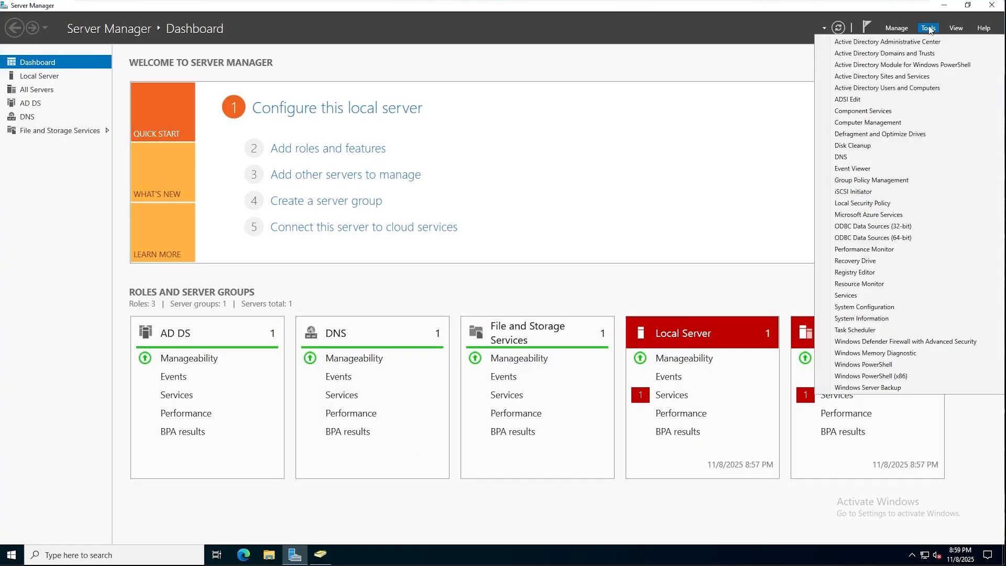
{"action": "left_click", "coordinate": [926, 179]}
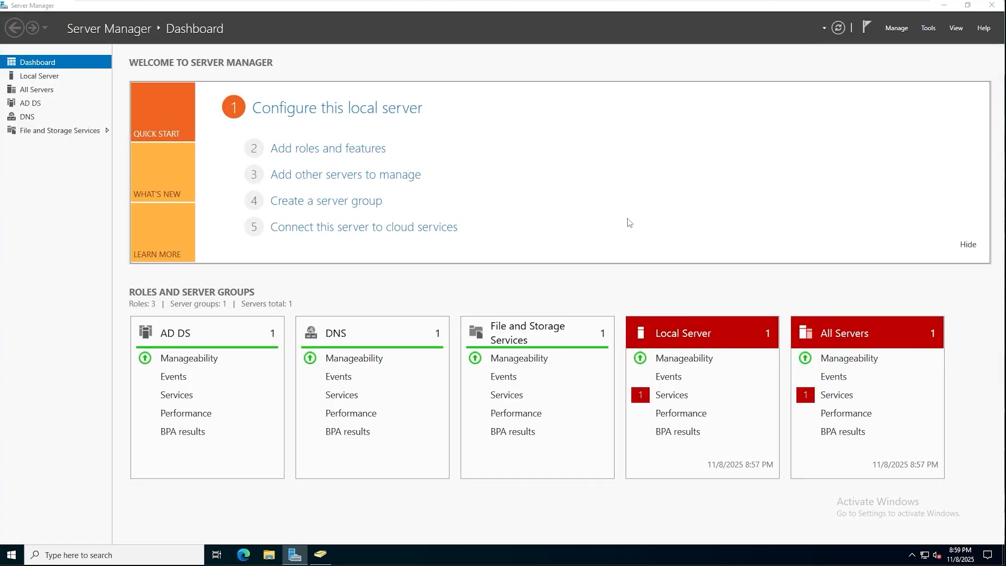
{"action": "left_click", "coordinate": [423, 76]}
Expand the forest's Domains and view toronto.prbinvestments.local's linked Group Policy Objects
{"action": "left_click", "coordinate": [84, 55]}
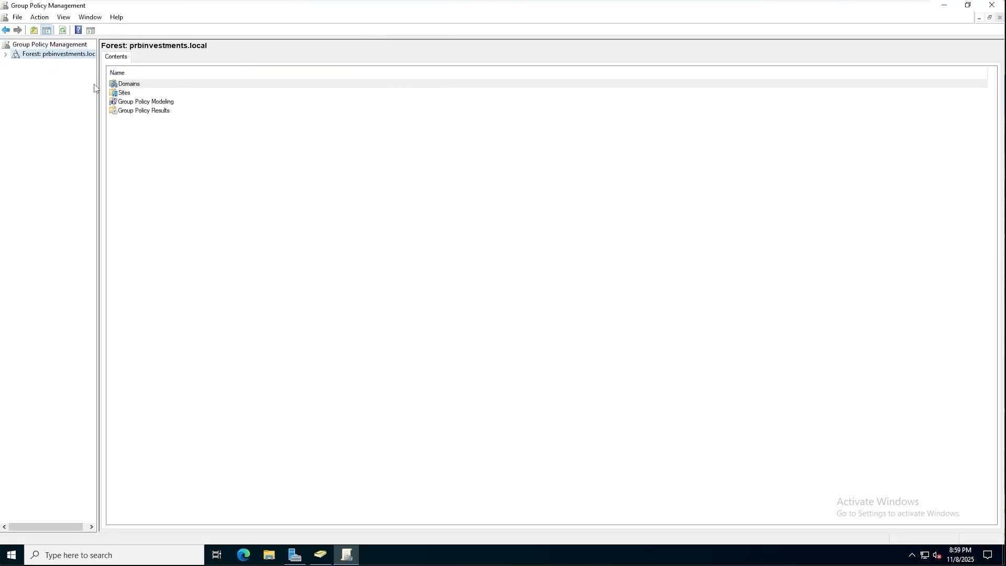
{"action": "left_click_drag", "start_coordinate": [98, 85], "coordinate": [135, 79]}
{"action": "left_click", "coordinate": [5, 55]}
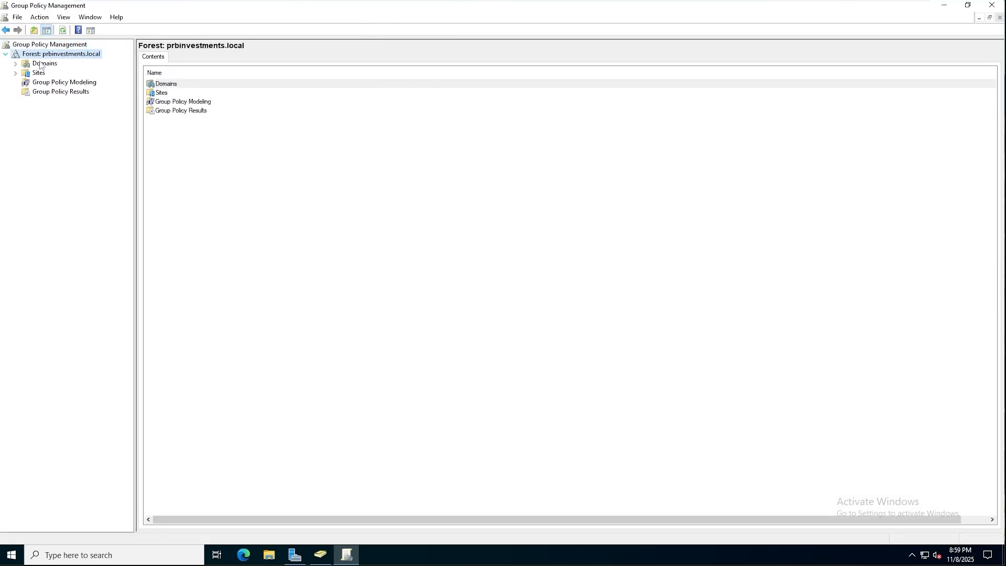
{"action": "double_click", "coordinate": [52, 63]}
{"action": "left_click", "coordinate": [94, 92]}
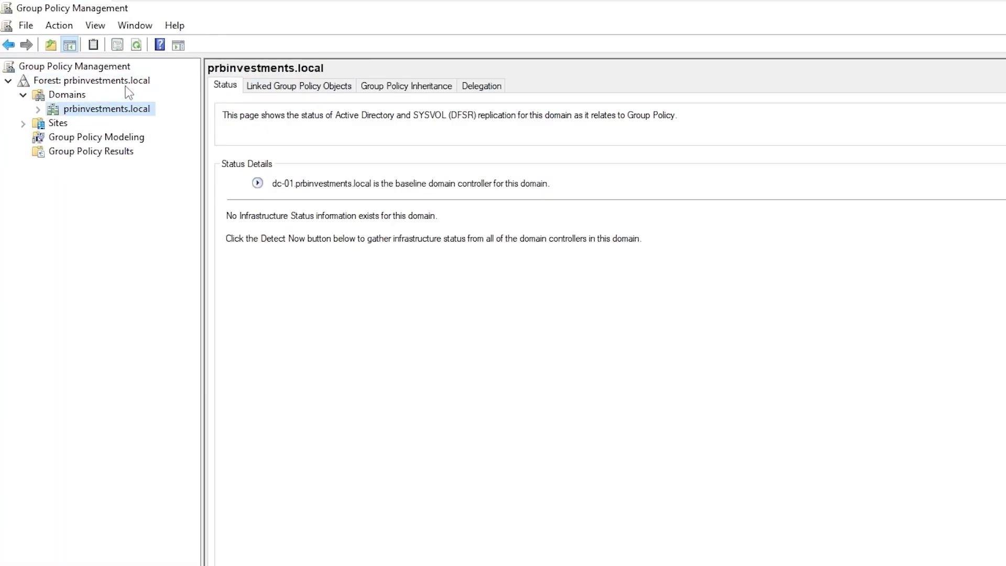
{"action": "left_click", "coordinate": [126, 85]}
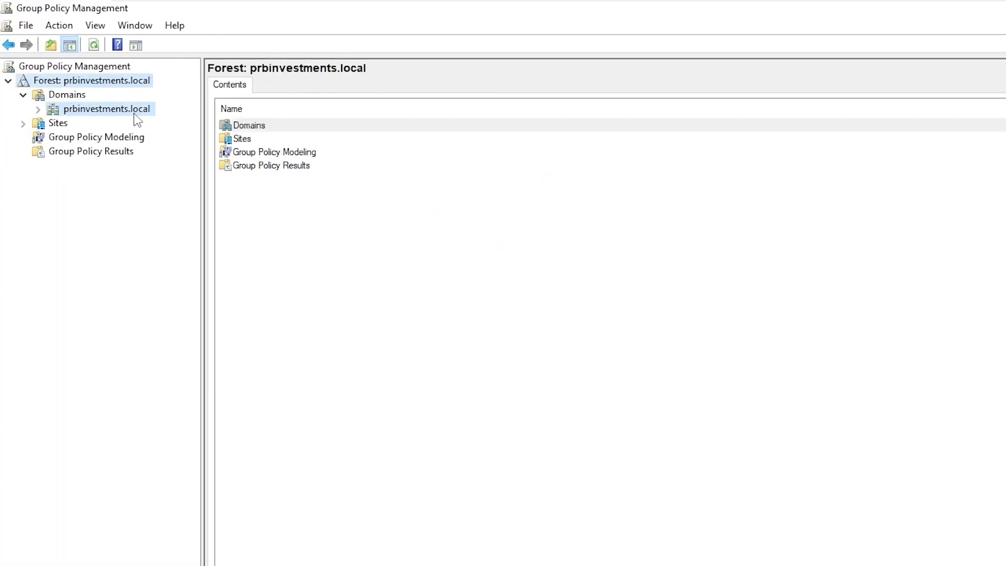
{"action": "left_click", "coordinate": [132, 113]}
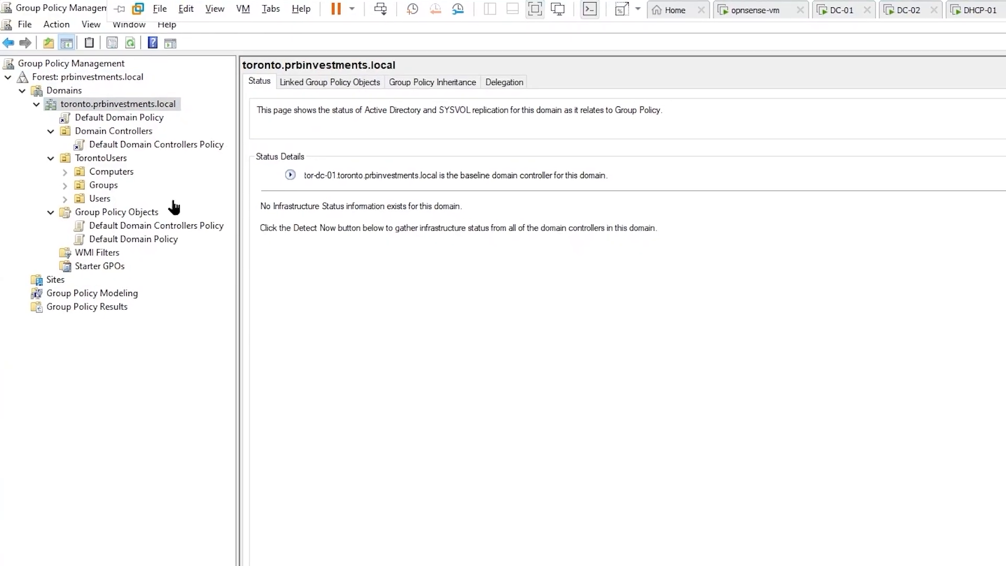
{"action": "left_click", "coordinate": [83, 69]}
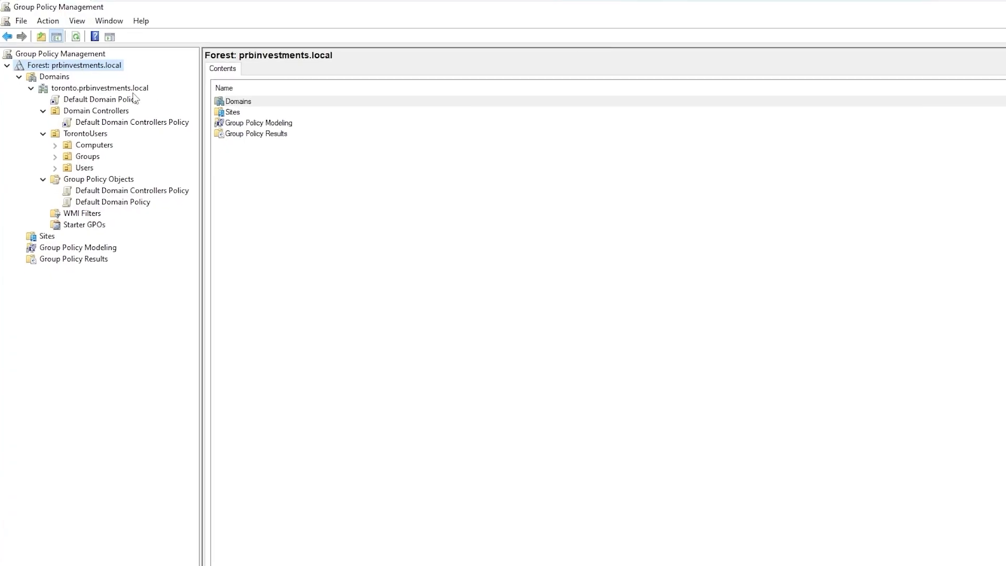
{"action": "left_click", "coordinate": [104, 92]}
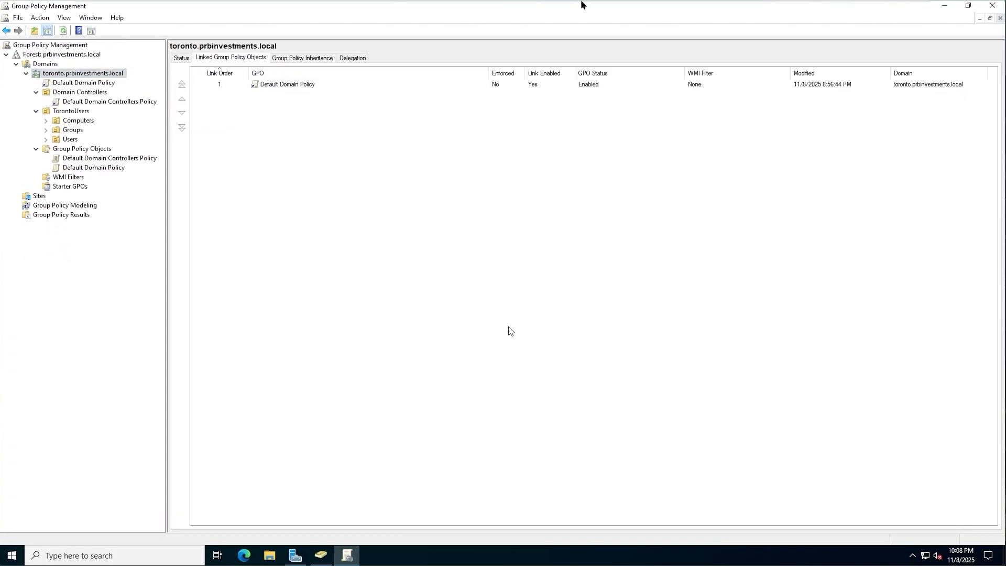
{"action": "mouse_move", "coordinate": [611, 1]}
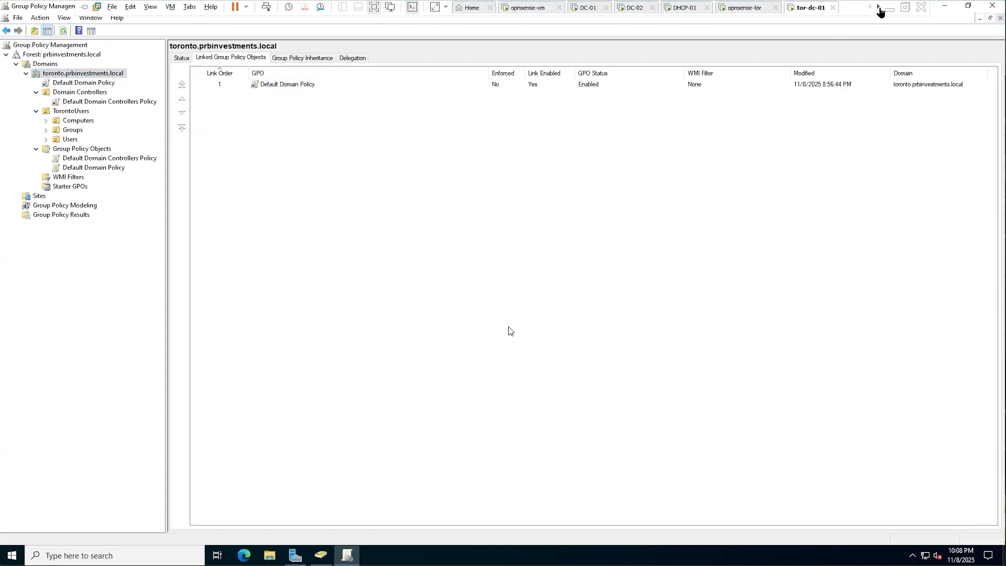
{"action": "left_click", "coordinate": [878, 7]}
On tor-win-11, open Control Panel through File Explorer's address bar locations
{"action": "left_click", "coordinate": [820, 9]}
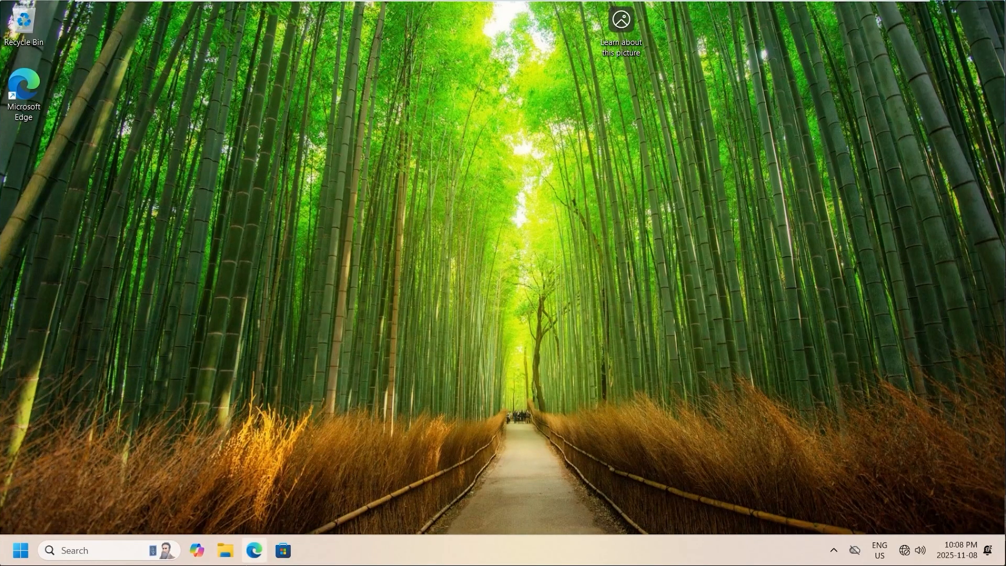
{"action": "left_click", "coordinate": [225, 550]}
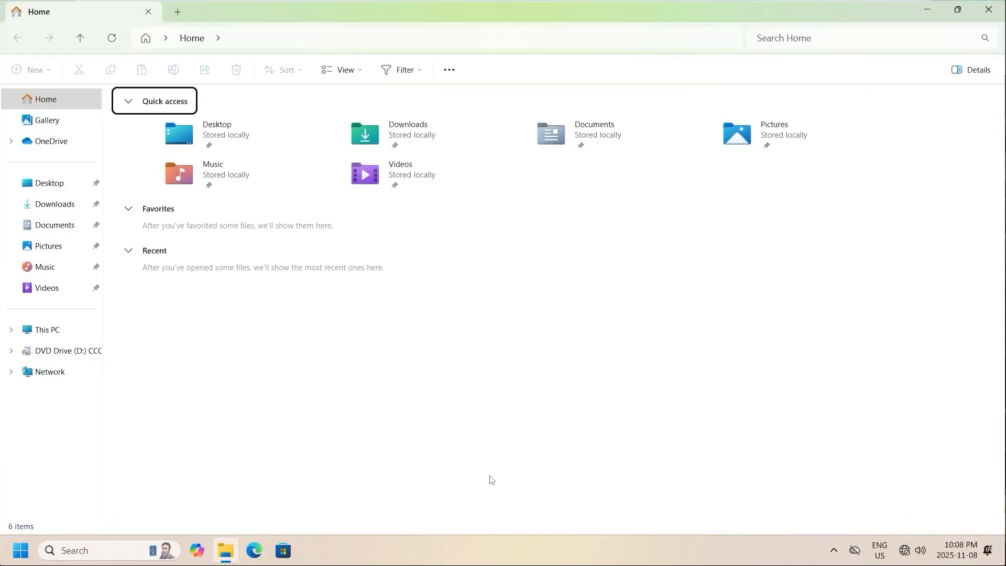
{"action": "left_click", "coordinate": [164, 39]}
{"action": "scroll", "coordinate": [244, 225], "scroll_direction": "down", "scroll_amount": 3}
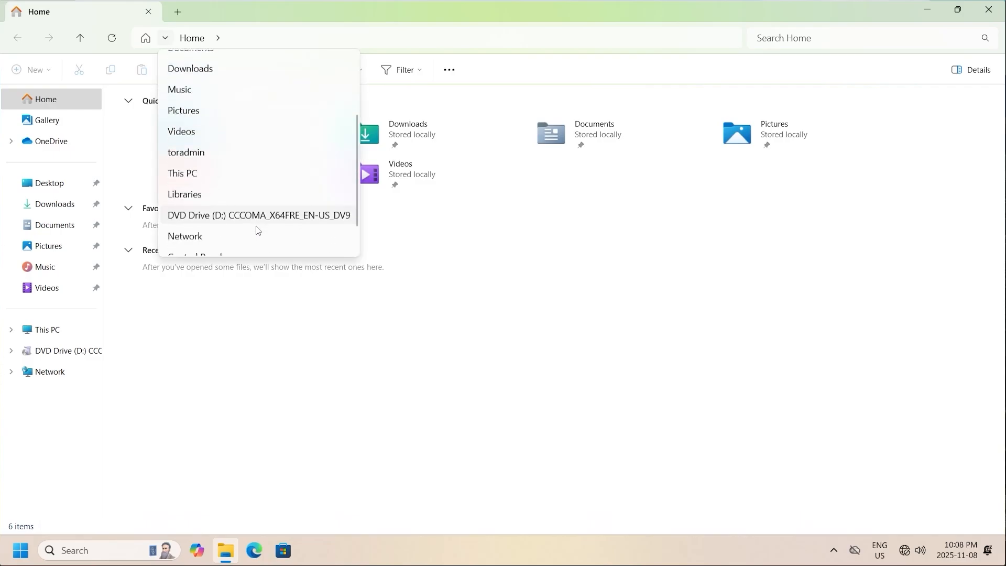
{"action": "left_click", "coordinate": [218, 229]}
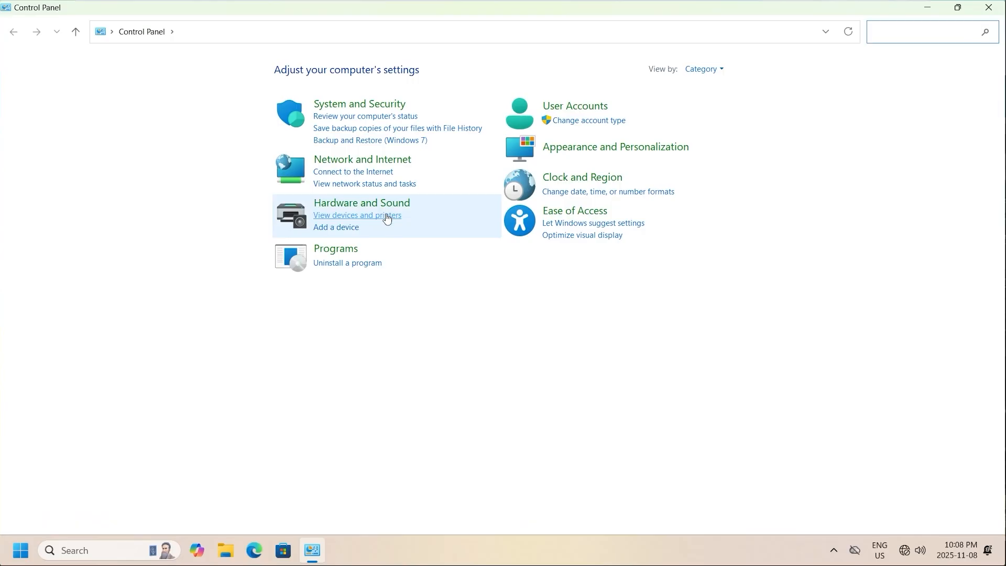
Go to Network and Sharing Center's adapter settings and open Ethernet0's properties
{"action": "left_click", "coordinate": [370, 159]}
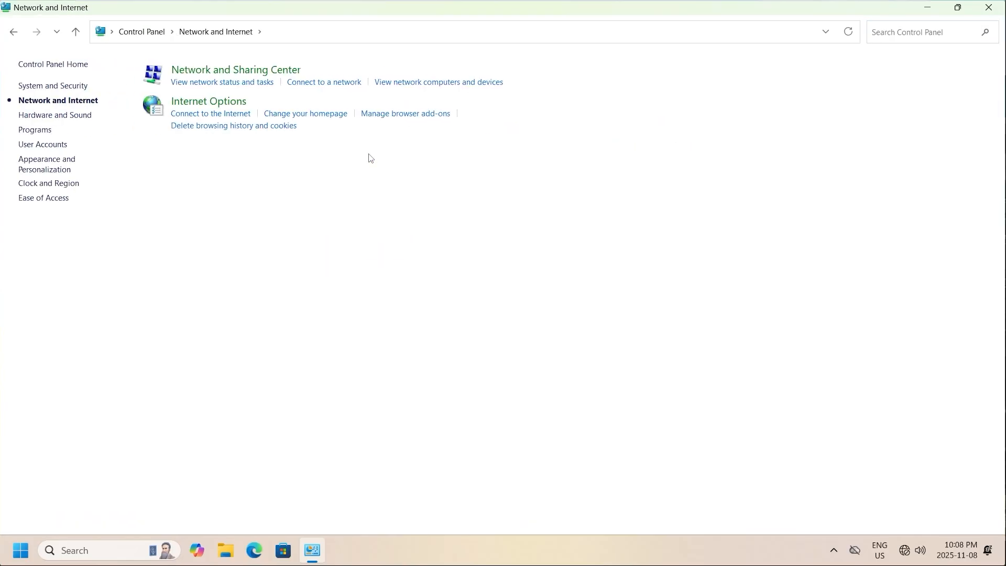
{"action": "left_click", "coordinate": [257, 71]}
{"action": "left_click", "coordinate": [74, 89]}
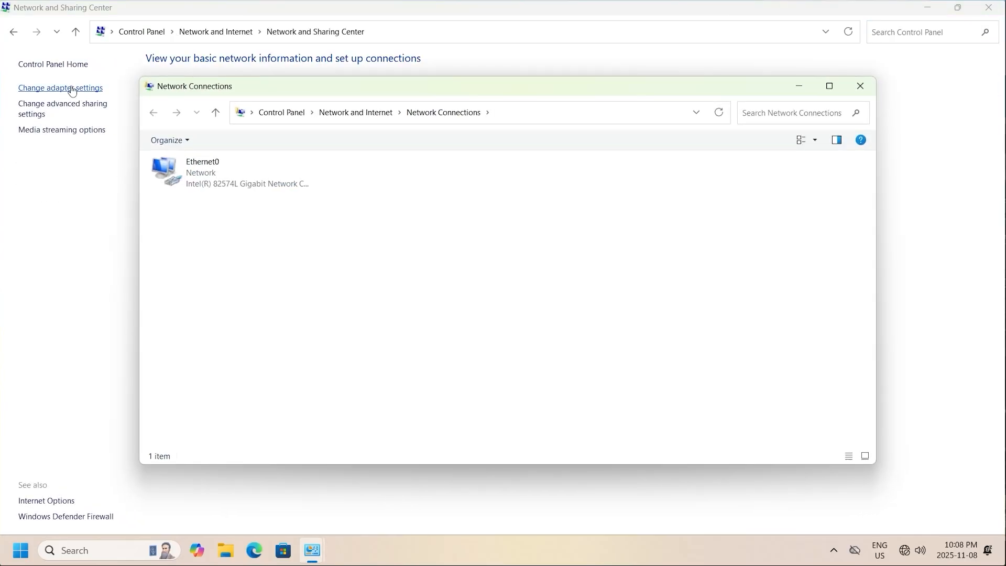
{"action": "left_click", "coordinate": [243, 187]}
{"action": "right_click", "coordinate": [245, 188]}
{"action": "left_click", "coordinate": [287, 312]}
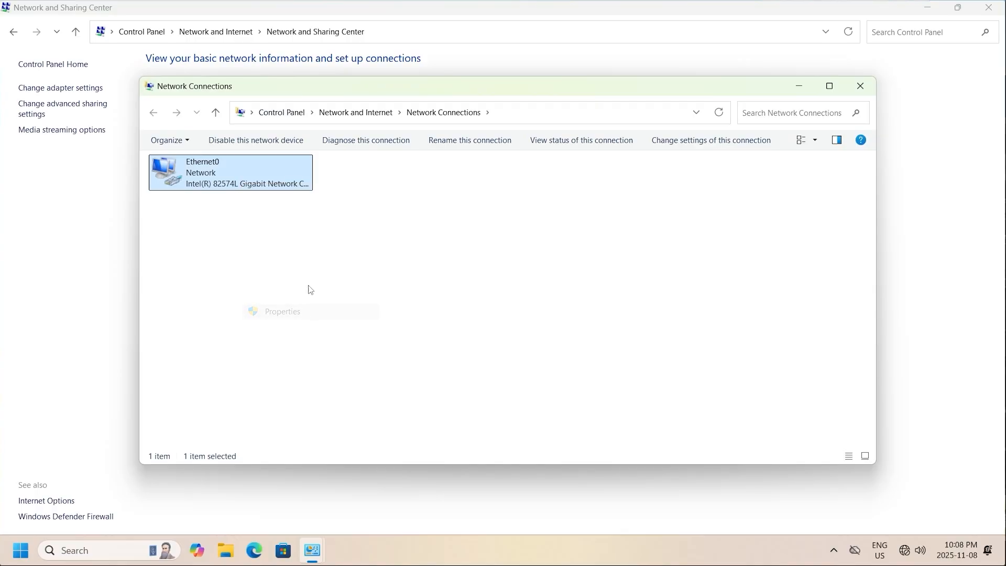
Give Ethernet0 static IPv4 10.100.100.10, mask 255.255.255.0, gateway 10.100.100.254 and DNS 10.100.100.20
{"action": "left_click", "coordinate": [289, 285]}
{"action": "left_click_drag", "start_coordinate": [316, 159], "coordinate": [317, 119]}
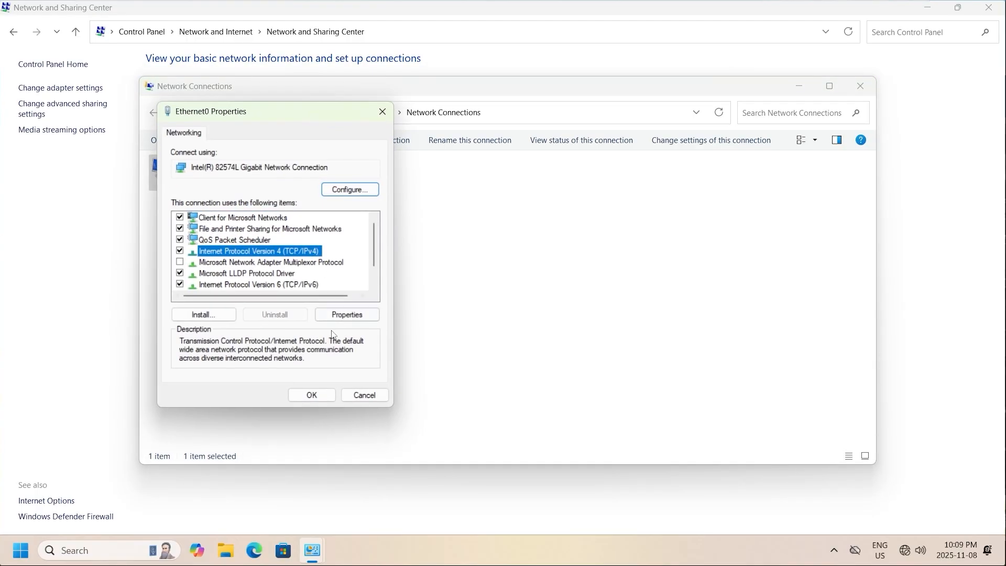
{"action": "left_click", "coordinate": [347, 315]}
{"action": "left_click", "coordinate": [278, 256]}
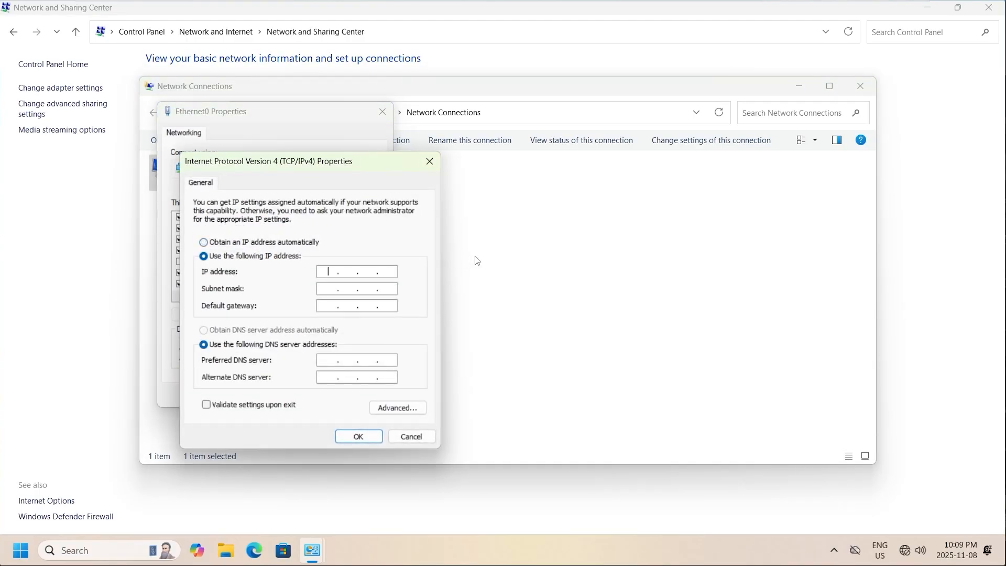
{"action": "type", "text": "10.100.100.10"}
{"action": "key", "text": "Tab"}
{"action": "type", "text": "255.255.255.0"}
{"action": "key", "text": "Tab"}
{"action": "type", "text": "10."}
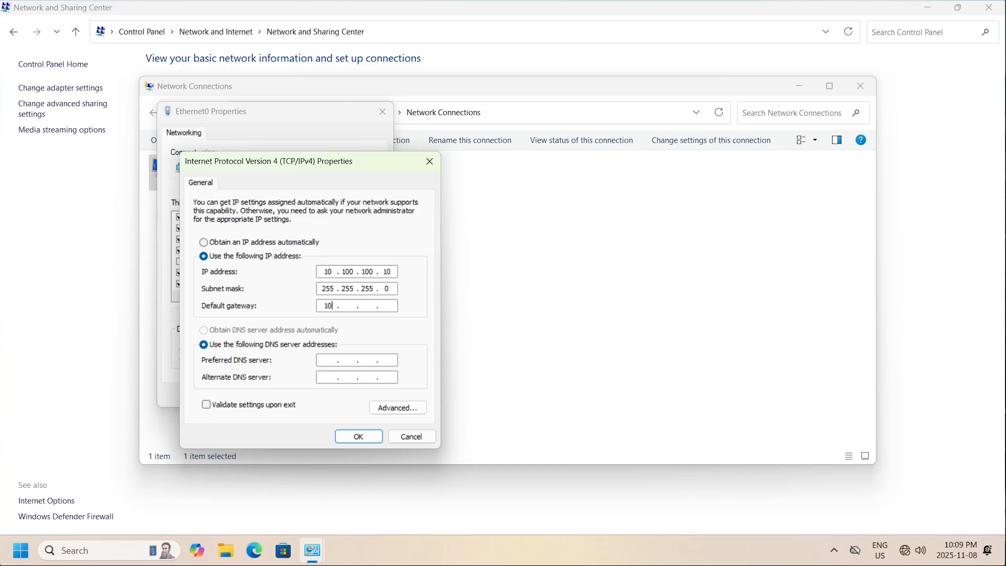
{"action": "type", "text": "100.100.254"}
{"action": "key", "text": "Tab"}
{"action": "key", "text": "Tab"}
{"action": "type", "text": "10."}
{"action": "left_click", "coordinate": [358, 437]}
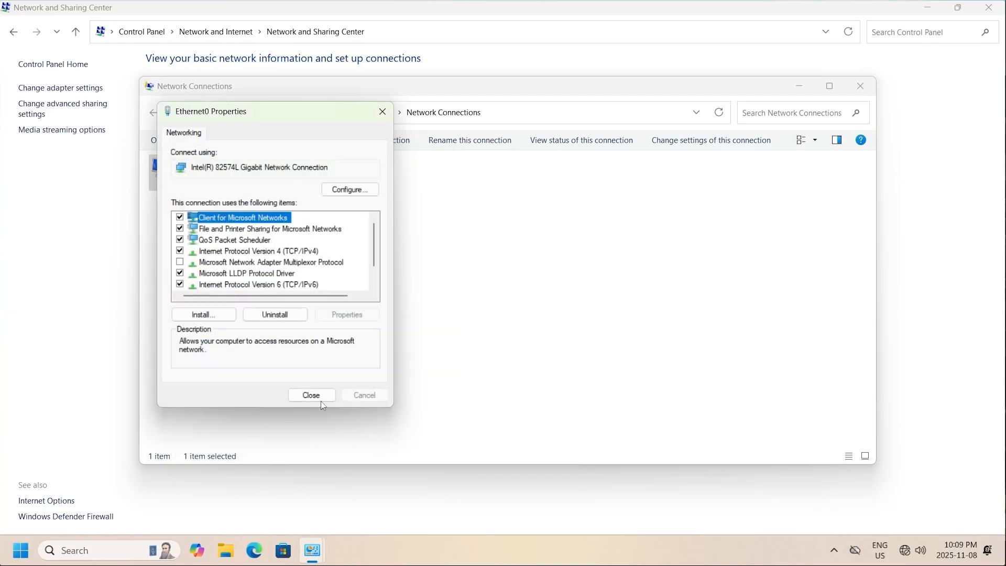
{"action": "left_click", "coordinate": [312, 394]}
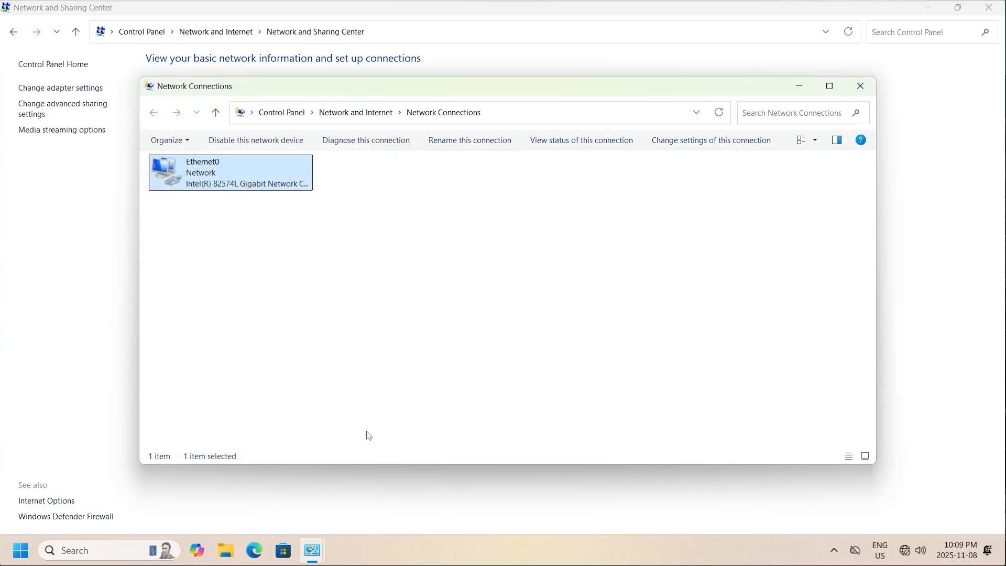
{"action": "left_click", "coordinate": [409, 336]}
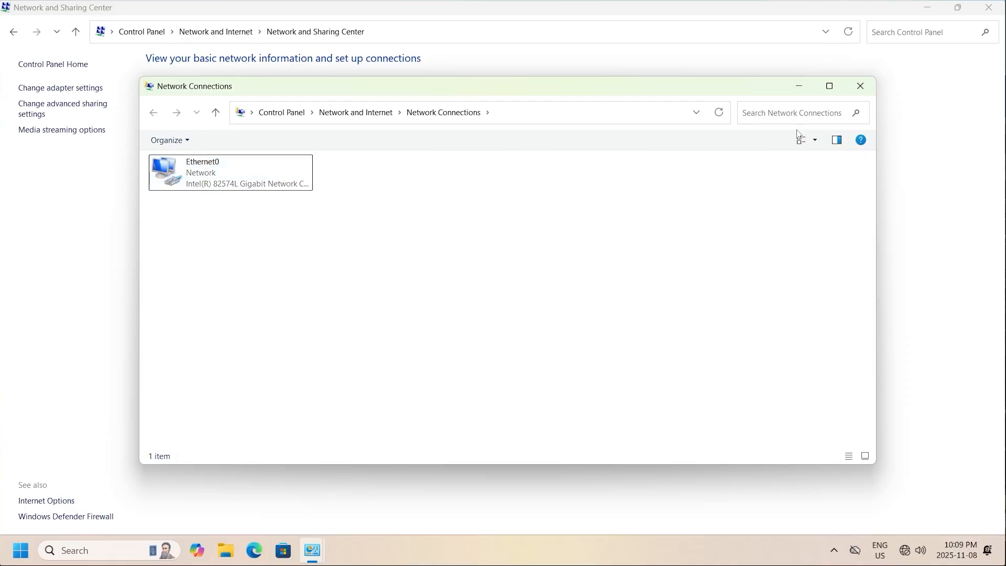
Close Network Connections and open tor-win-11's About page via This PC's Properties
{"action": "left_click", "coordinate": [860, 86]}
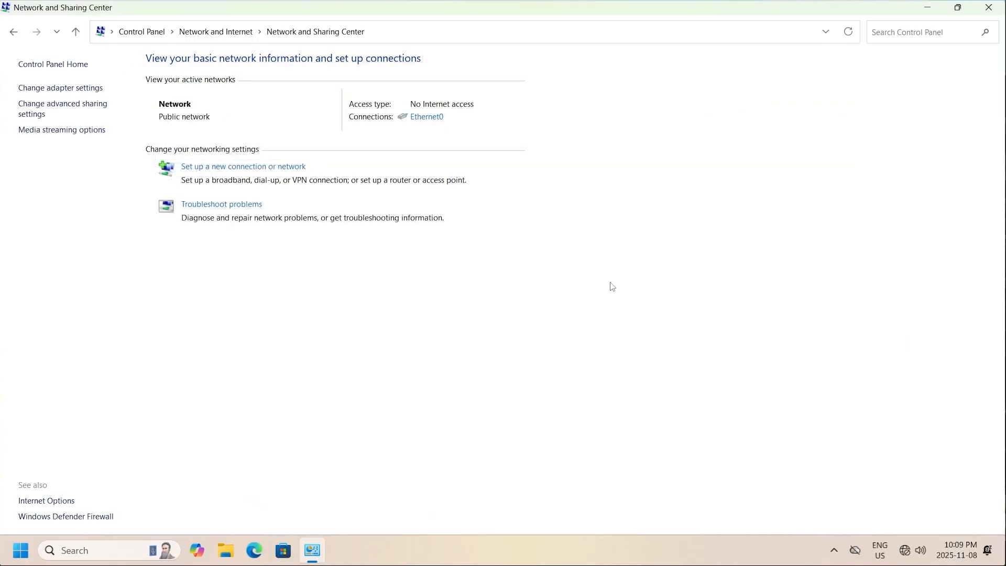
{"action": "left_click", "coordinate": [230, 550]}
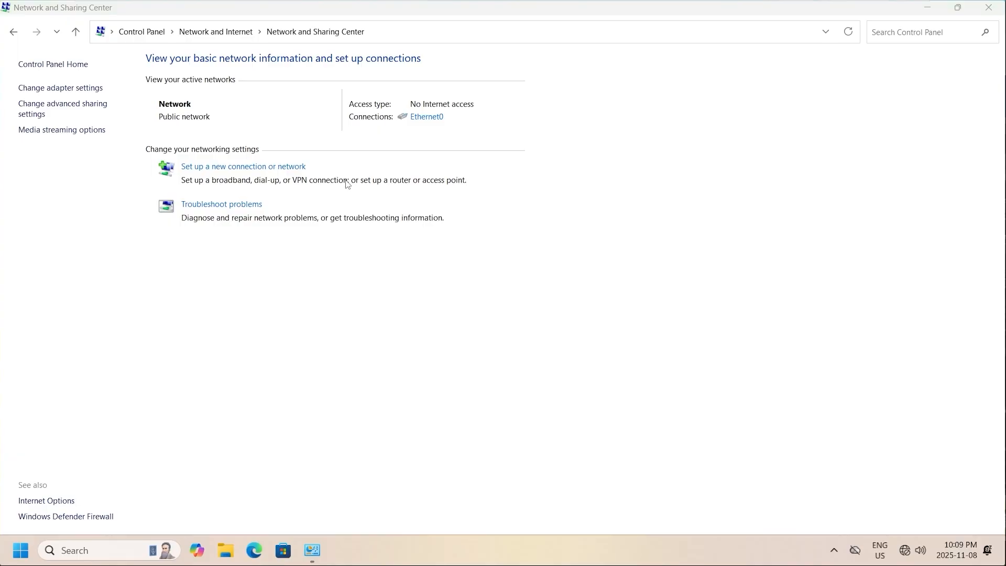
{"action": "left_click", "coordinate": [56, 335]}
{"action": "right_click", "coordinate": [56, 335]}
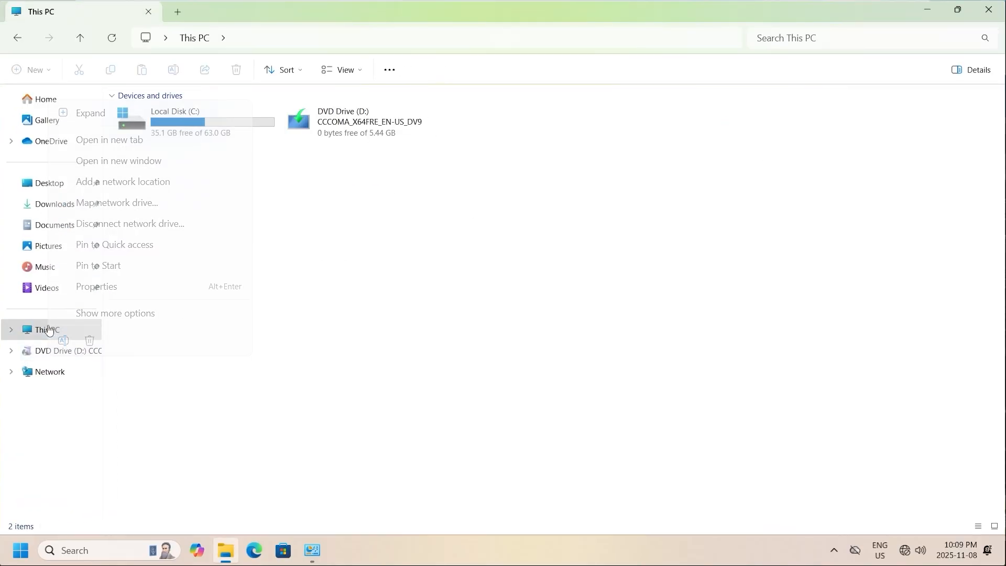
{"action": "left_click", "coordinate": [113, 287]}
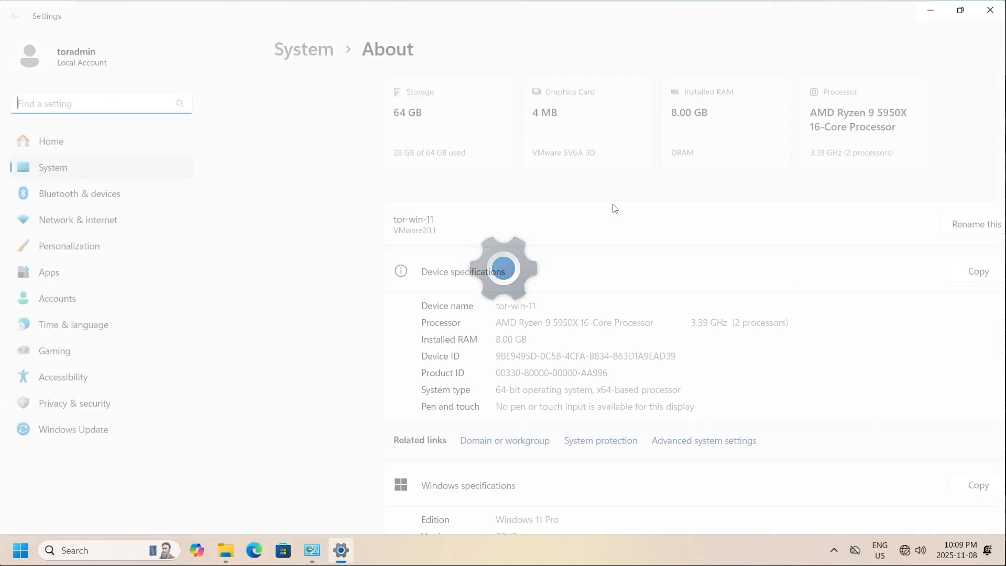
{"action": "scroll", "coordinate": [630, 248], "scroll_direction": "down", "scroll_amount": 3}
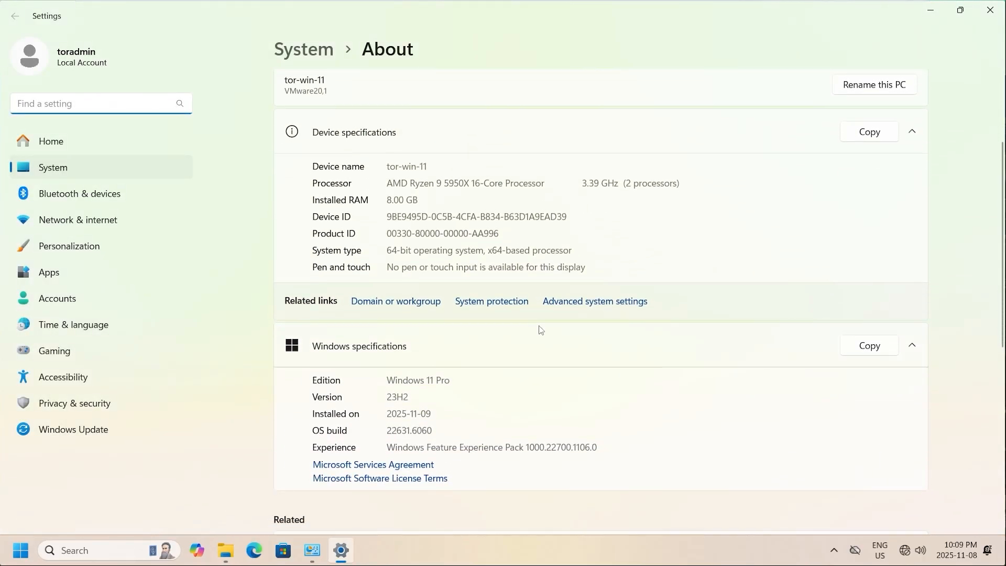
In the computer's domain settings, choose to join the domain 'toronto'
{"action": "left_click", "coordinate": [430, 307]}
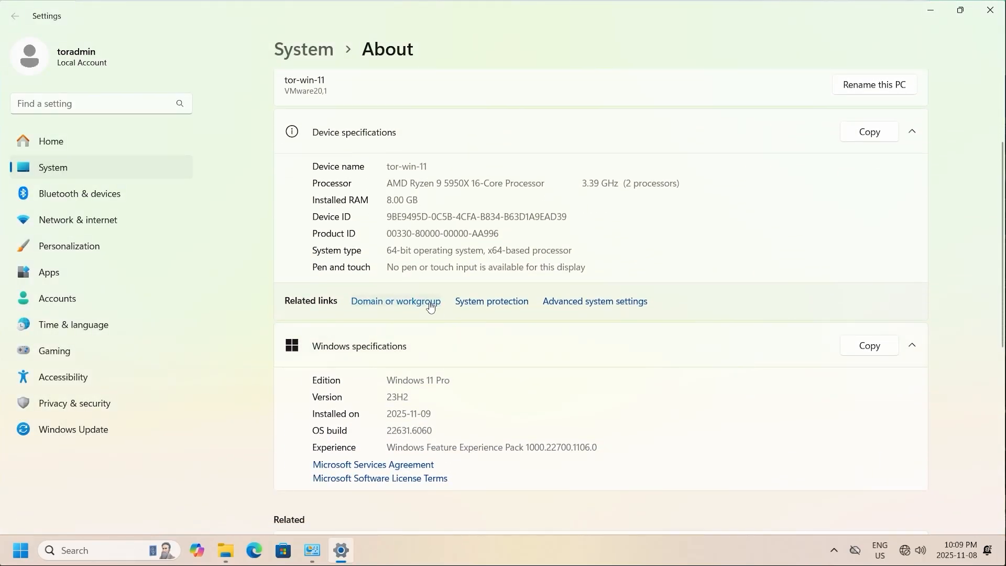
{"action": "left_click", "coordinate": [301, 254]}
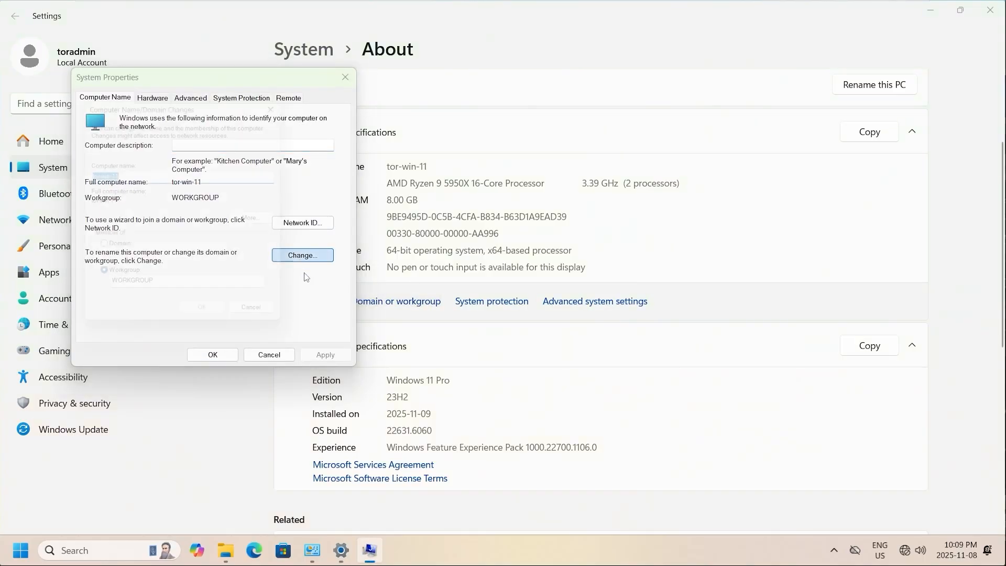
{"action": "left_click", "coordinate": [121, 251]}
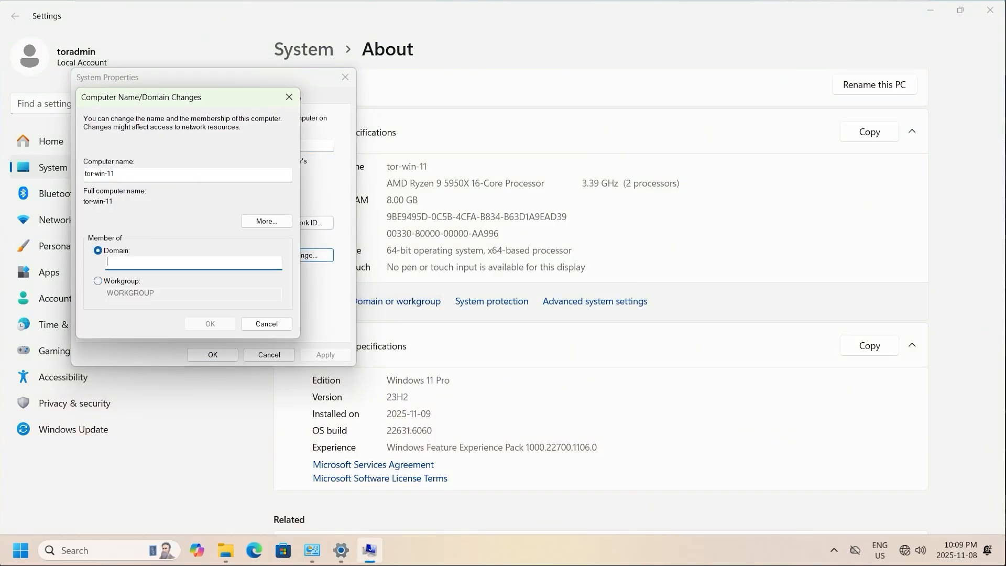
{"action": "type", "text": "toronto"}
{"action": "left_click", "coordinate": [209, 323]}
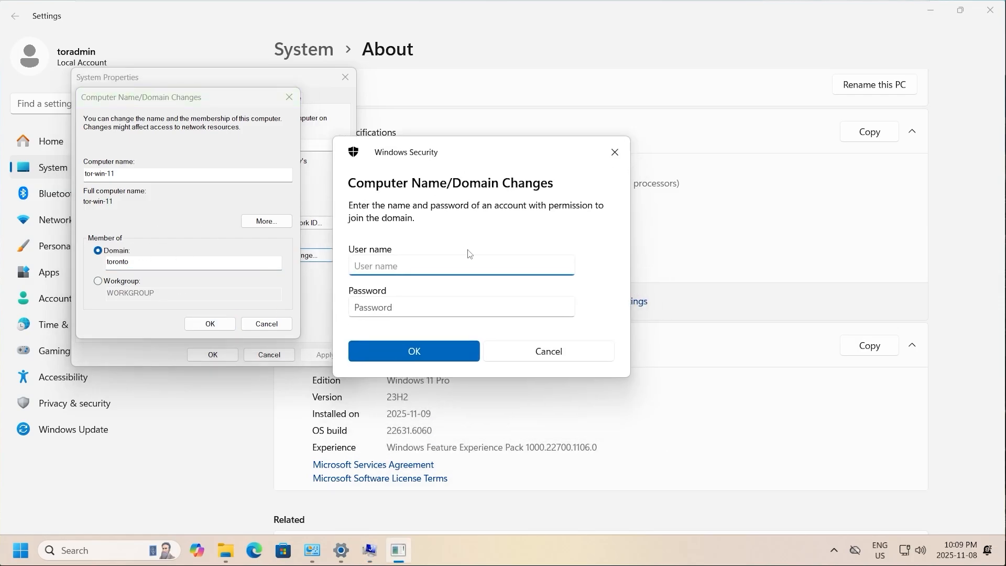
Authenticate as the domain administrator, acknowledge the welcome and restart notices, and restart now
{"action": "type", "text": "administrator"}
{"action": "key", "text": "Tab"}
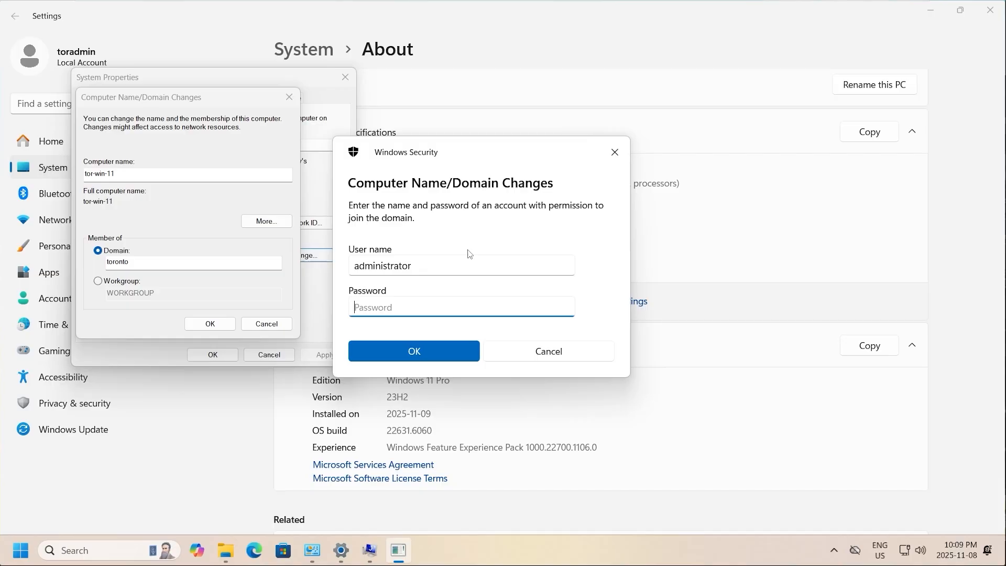
{"action": "type", "text": "•••••••••••"}
{"action": "left_click", "coordinate": [440, 351]}
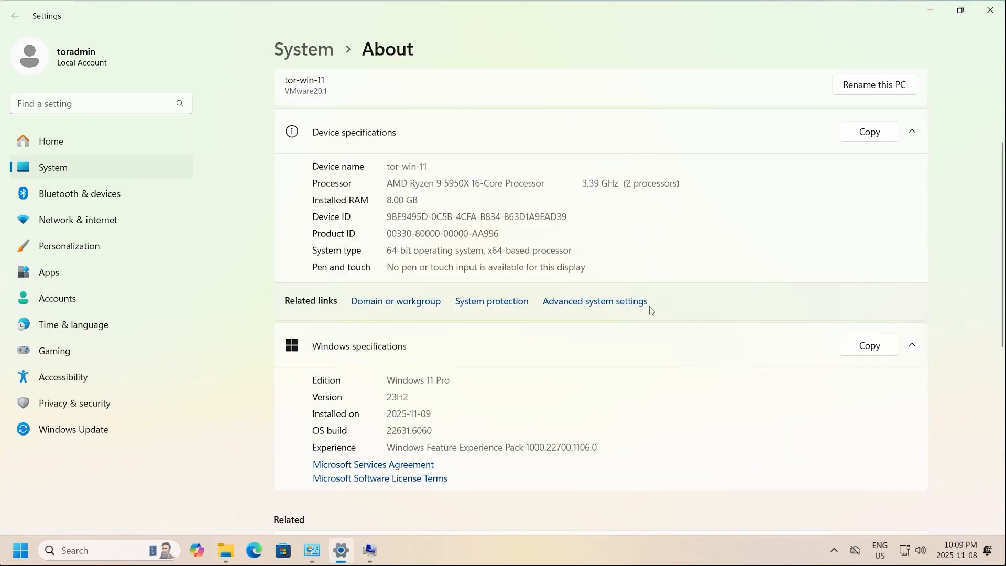
{"action": "left_click", "coordinate": [369, 550]}
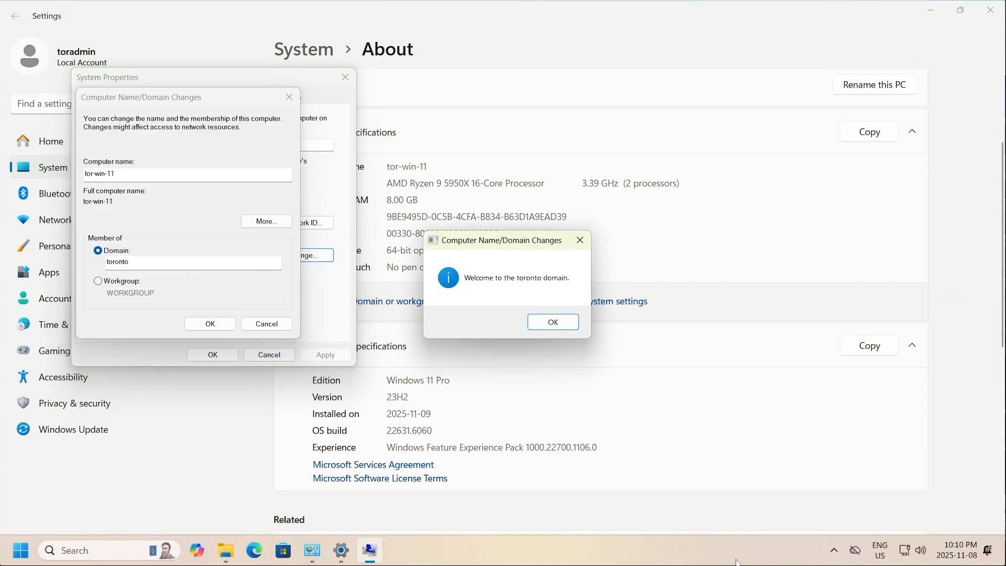
{"action": "left_click", "coordinate": [562, 326]}
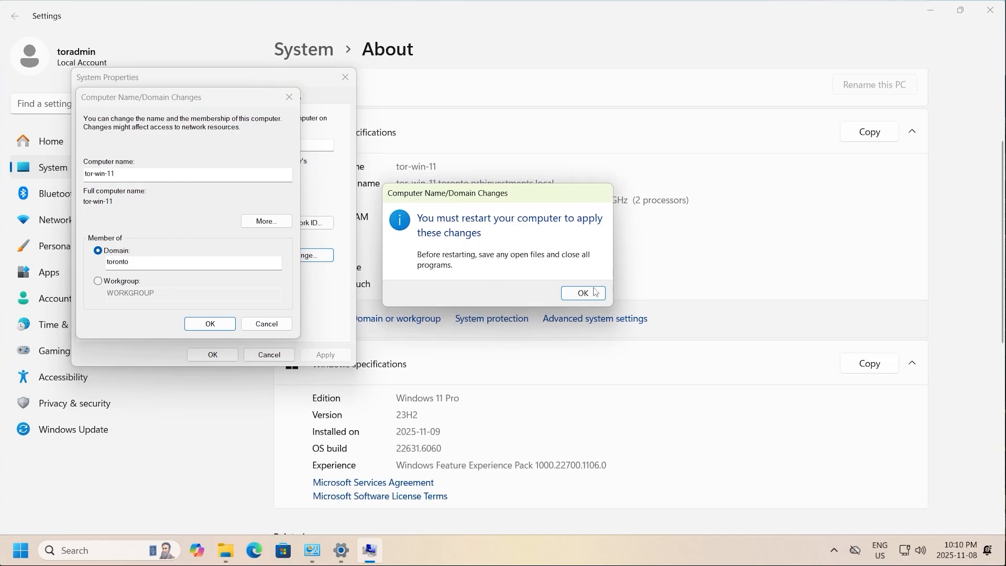
{"action": "left_click", "coordinate": [596, 292]}
{"action": "left_click", "coordinate": [211, 354]}
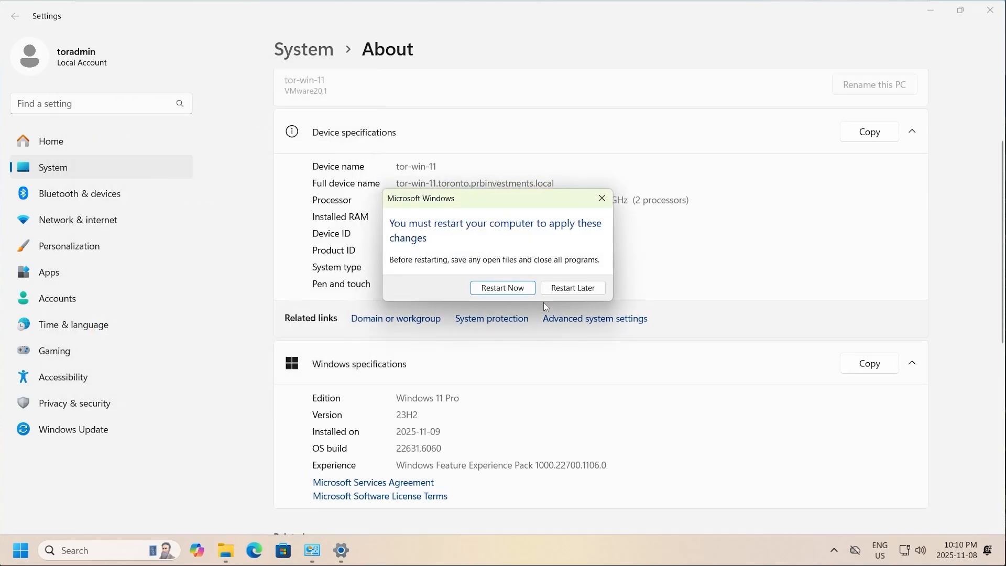
{"action": "left_click", "coordinate": [510, 289]}
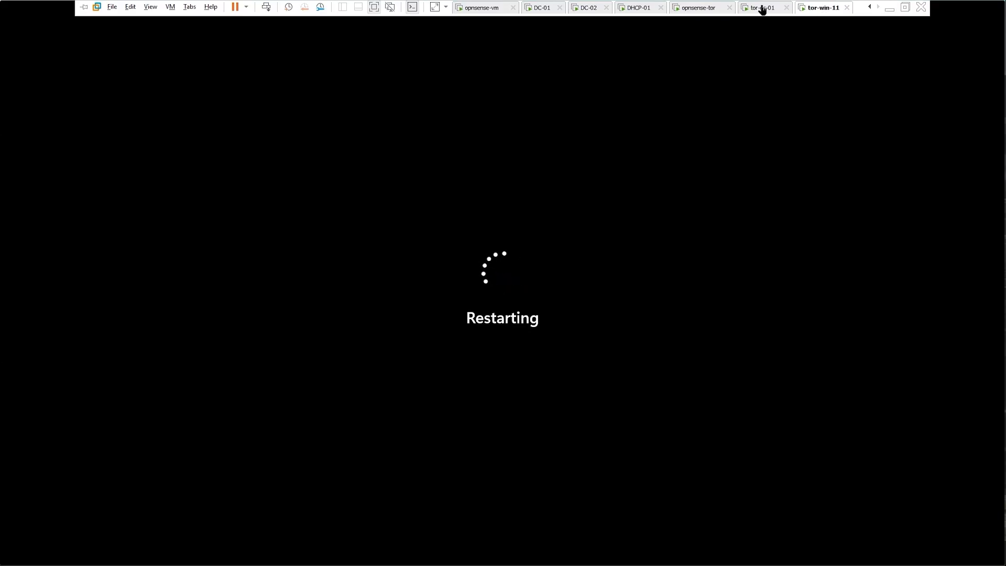
Switch the VMware view to the tor-dc-01 virtual machine
{"action": "left_click", "coordinate": [761, 7]}
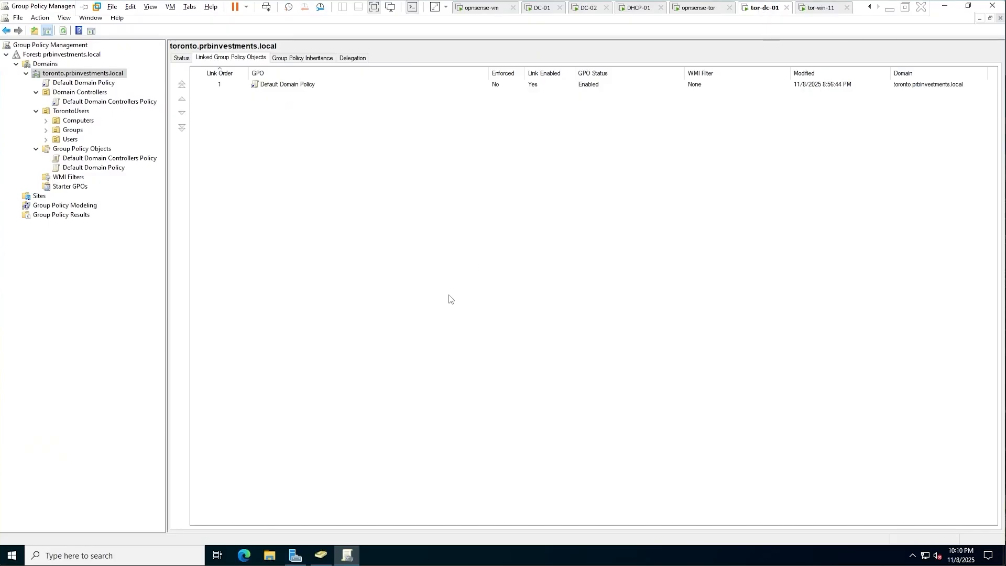
In Active Directory Users and Computers, start a new user in the TorontoUsers Users container
{"action": "left_click", "coordinate": [321, 555]}
{"action": "left_click", "coordinate": [52, 207]}
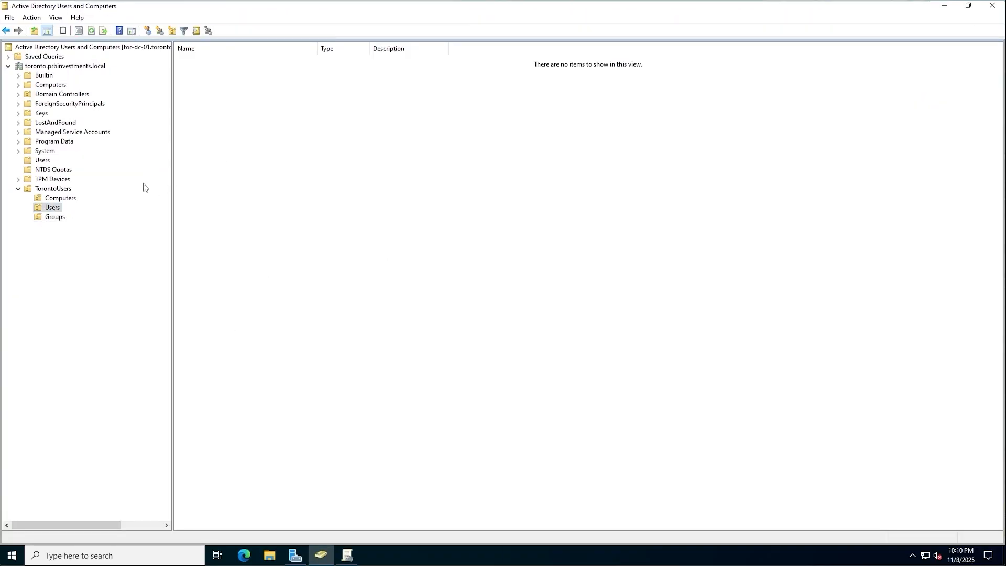
{"action": "right_click", "coordinate": [55, 210]}
{"action": "mouse_move", "coordinate": [84, 254]}
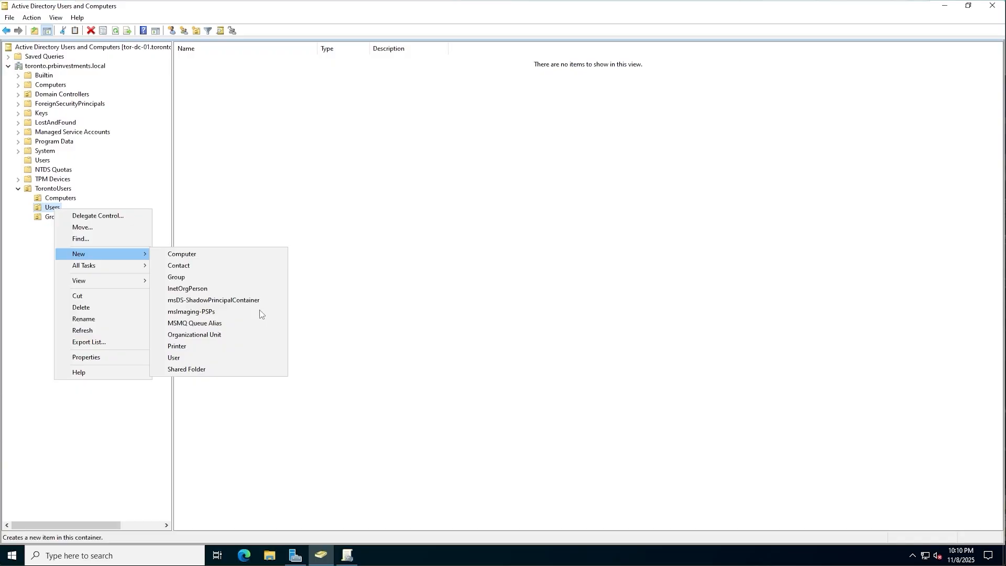
{"action": "left_click", "coordinate": [184, 356]}
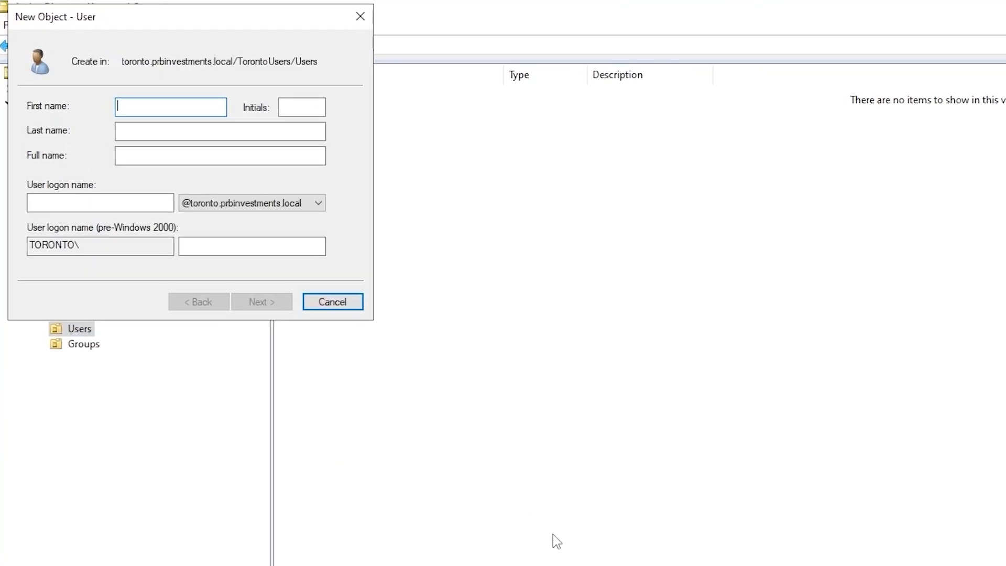
Enter first name 'tor', last name 'admin', full name 'tor admin' and logon name 'toradmin'
{"action": "type", "text": "tor"}
{"action": "key", "text": "Tab"}
{"action": "key", "text": "Tab"}
{"action": "type", "text": "admin"}
{"action": "key", "text": "Tab"}
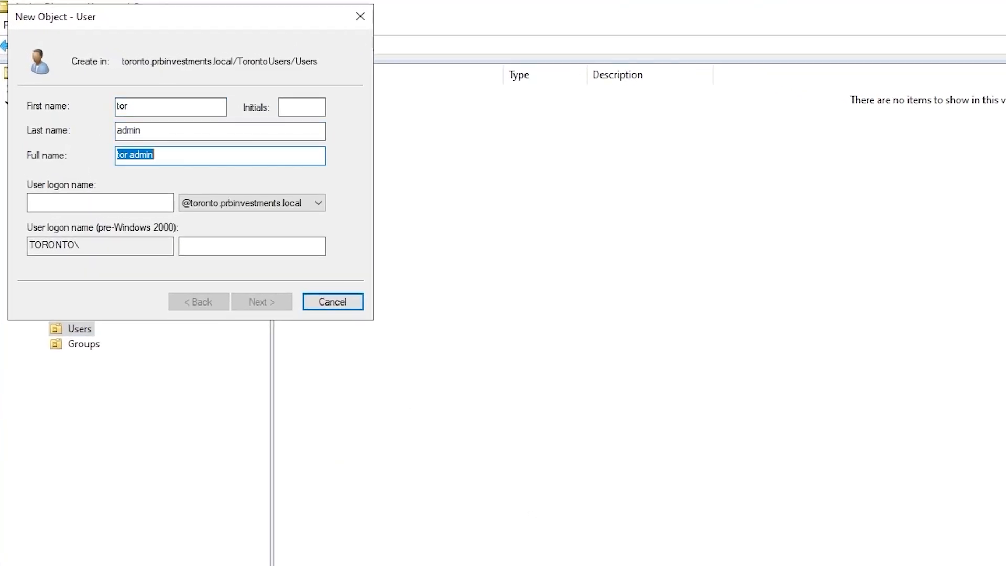
{"action": "key", "text": "BackSpace"}
{"action": "type", "text": "tor admin"}
{"action": "key", "text": "Tab"}
{"action": "type", "text": "toradmin"}
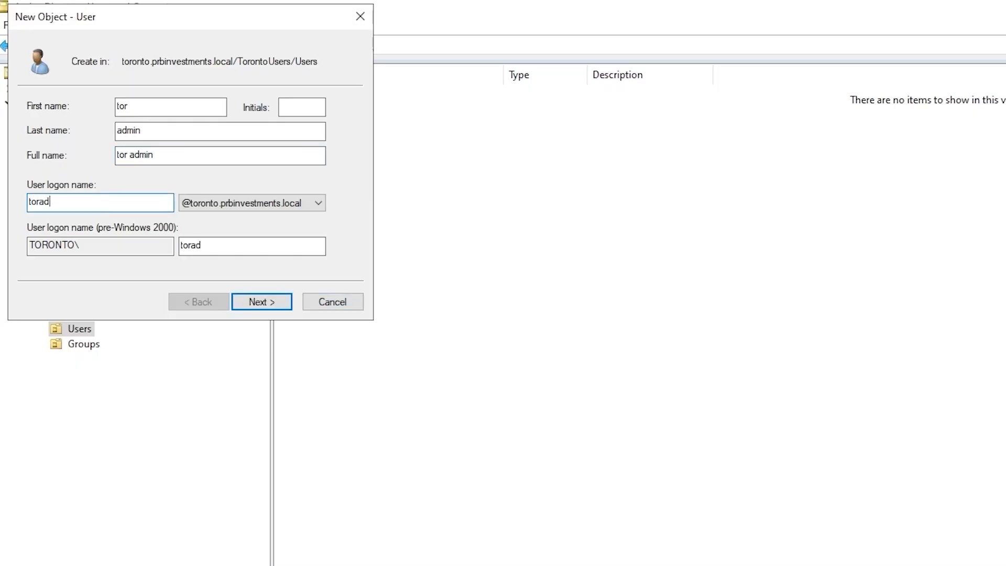
{"action": "left_click", "coordinate": [260, 302]}
Set and confirm the user's password without requiring a change at next logon, then finish
{"action": "left_click", "coordinate": [129, 160]}
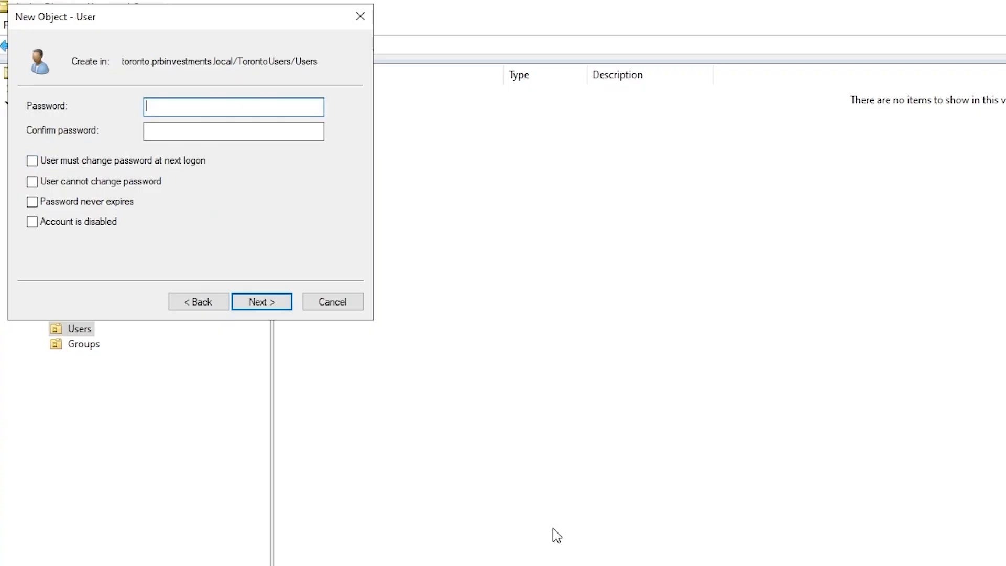
{"action": "type", "text": "Password123"}
{"action": "key", "text": "Tab"}
{"action": "type", "text": "Password123"}
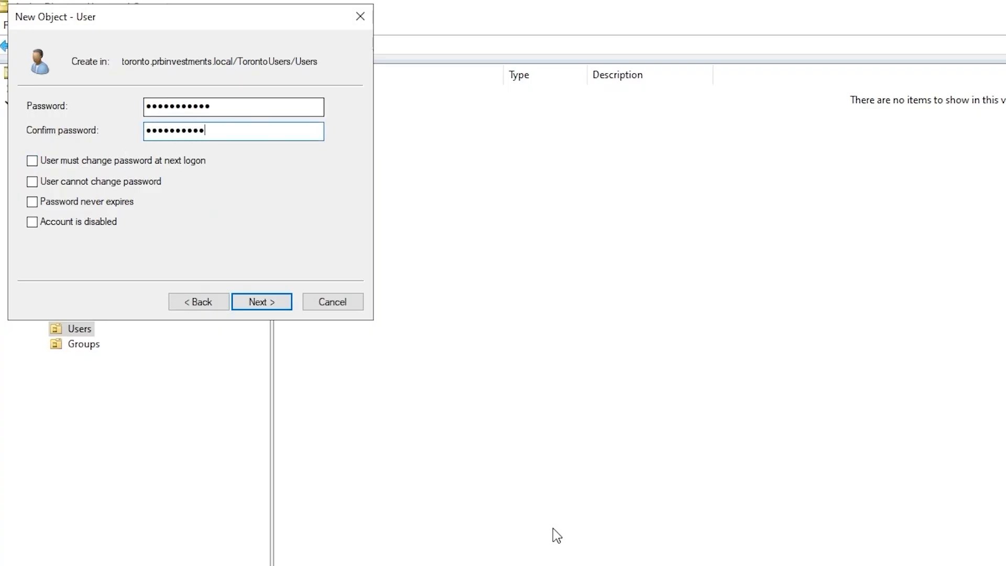
{"action": "left_click", "coordinate": [261, 302]}
{"action": "left_click", "coordinate": [261, 302]}
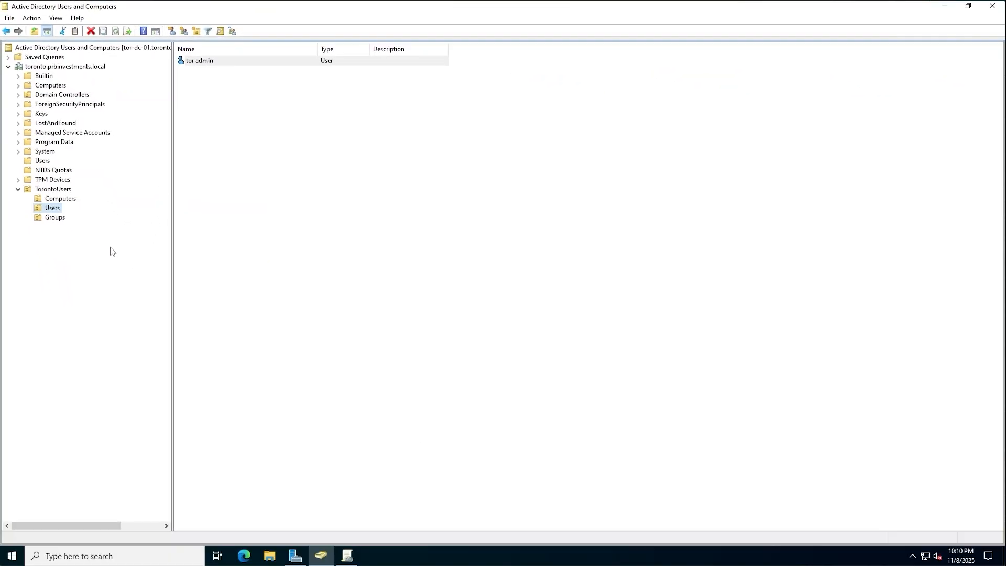
On tor-win-11, sign in as the domain user toradmin using Other user
{"action": "mouse_move", "coordinate": [648, 8]}
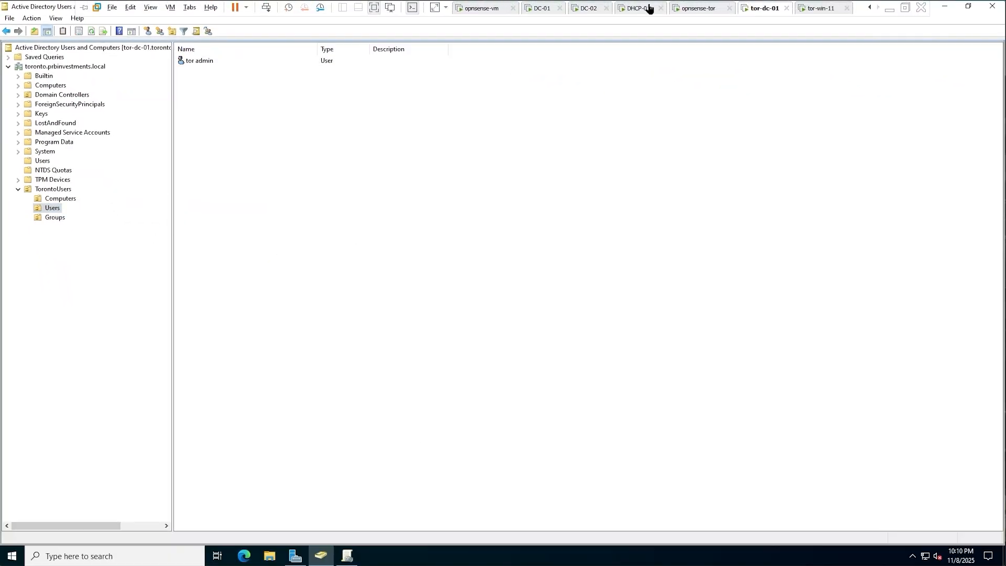
{"action": "left_click", "coordinate": [814, 9]}
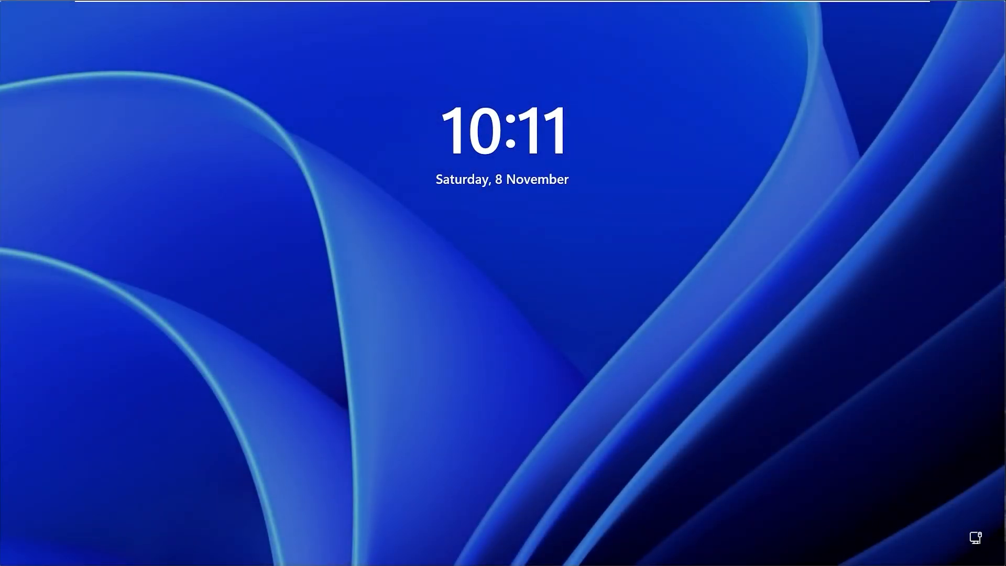
{"action": "left_click", "coordinate": [459, 333]}
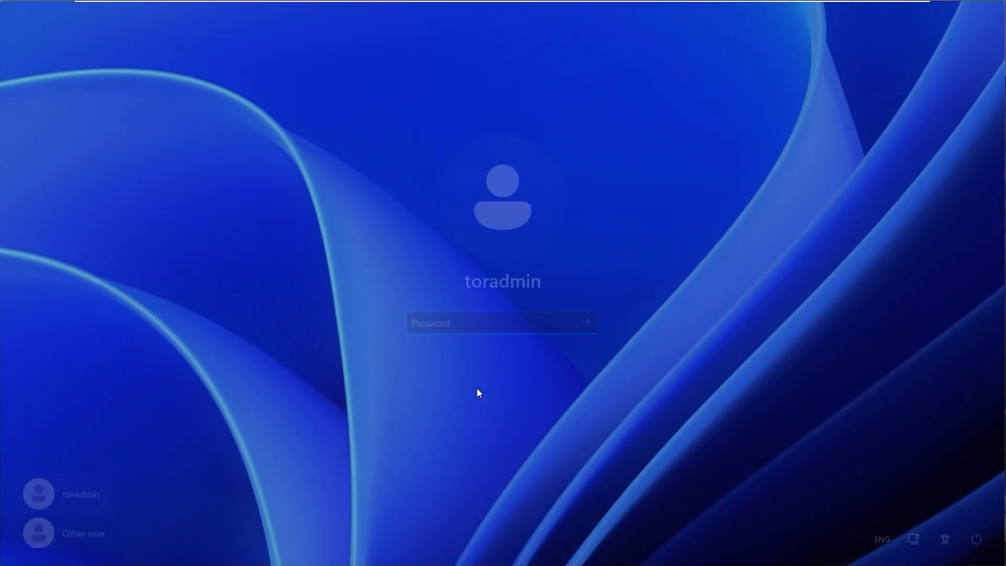
{"action": "left_click", "coordinate": [74, 528]}
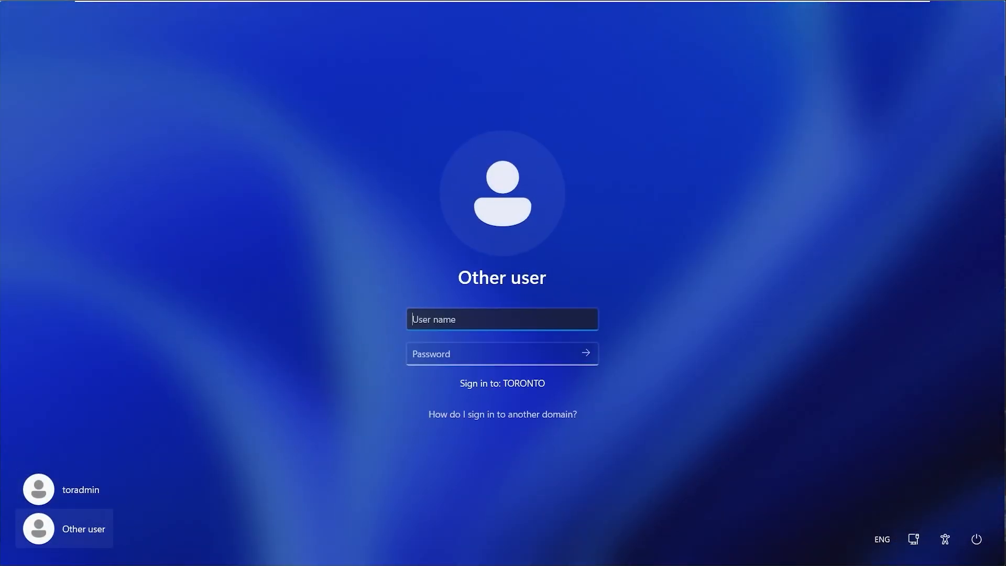
{"action": "type", "text": "toradmin"}
{"action": "key", "text": "Tab"}
{"action": "type", "text": "••••••••••"}
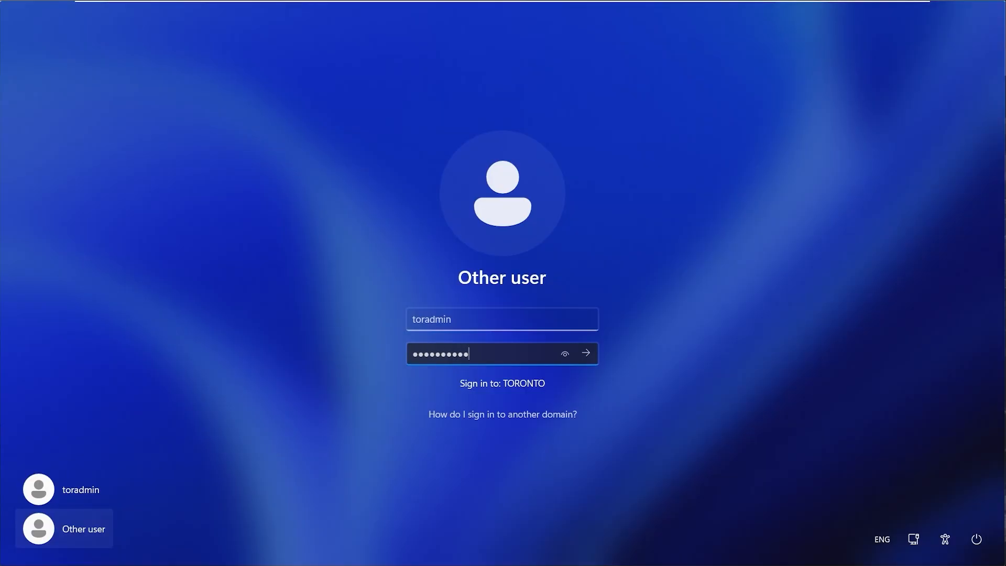
{"action": "type", "text": "•"}
{"action": "key", "text": "Return"}
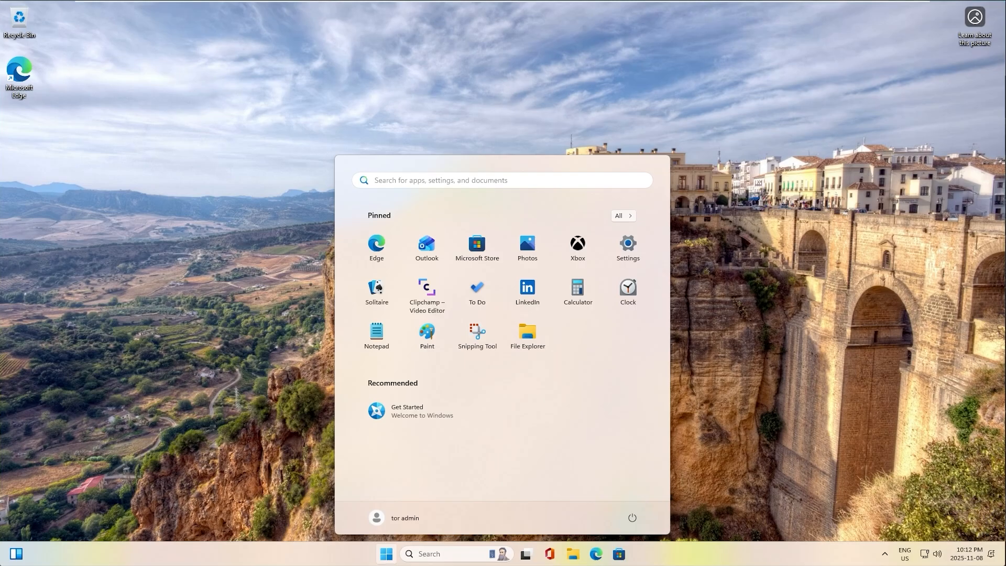
Sign out of the tor admin session and return to the sign-in screen
{"action": "left_click", "coordinate": [416, 524]}
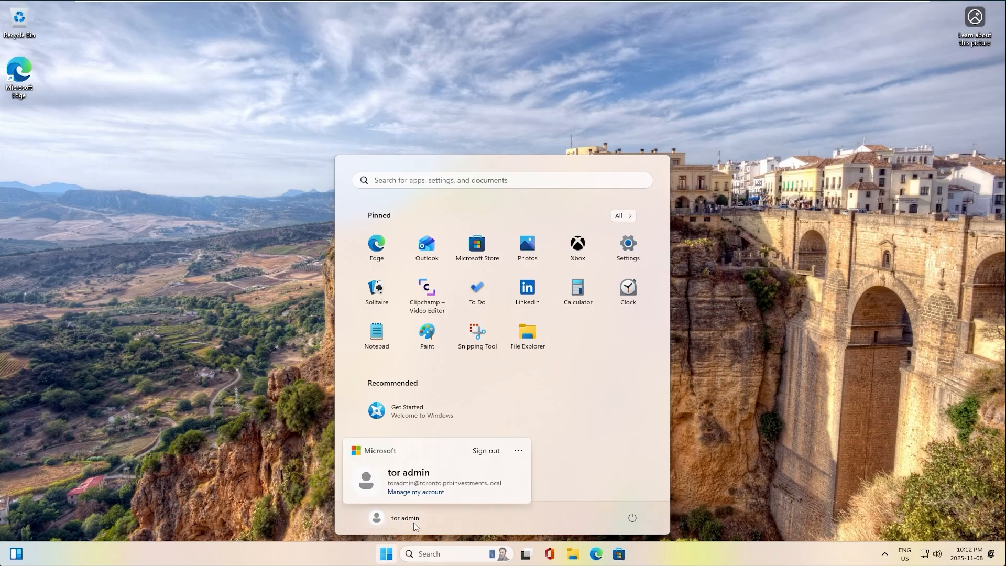
{"action": "left_click", "coordinate": [485, 454]}
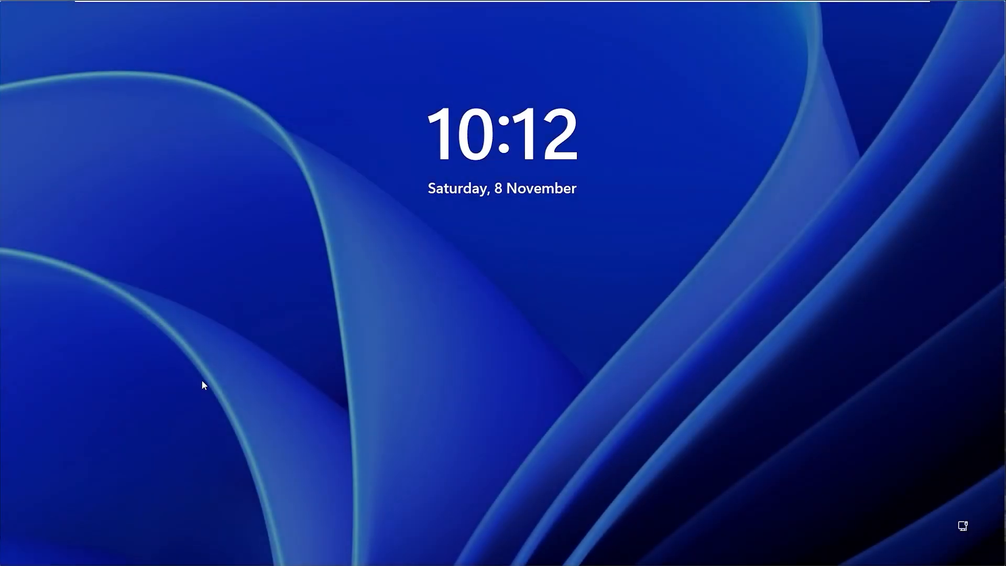
{"action": "left_click", "coordinate": [399, 360]}
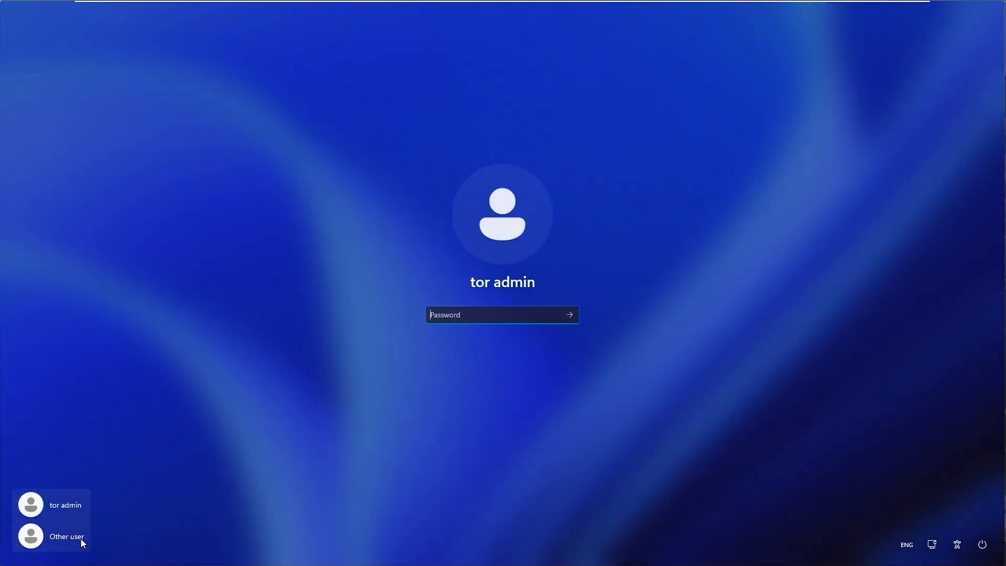
Sign in as Other user with prbinvestments.local\prbadmin and its password
{"action": "left_click", "coordinate": [81, 539]}
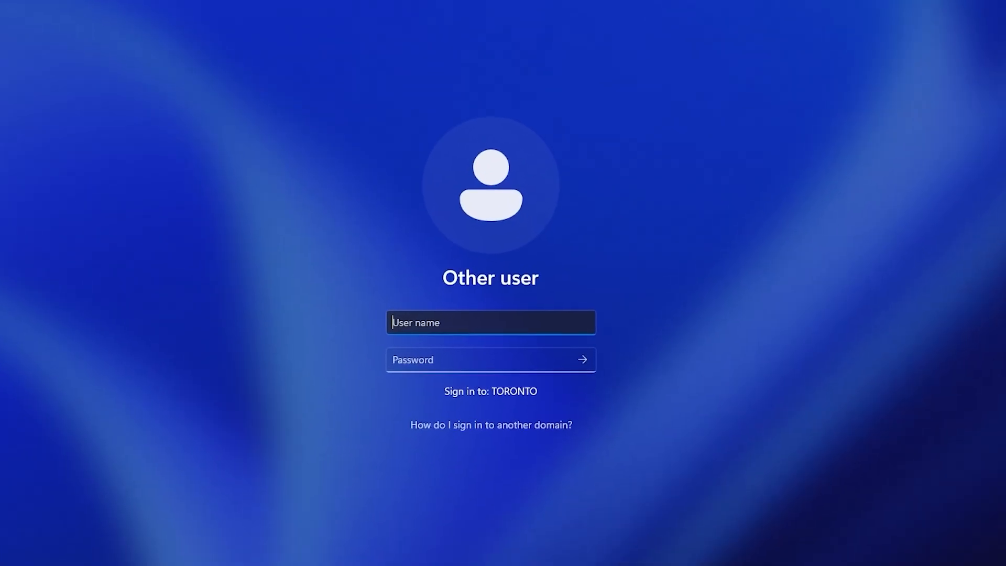
{"action": "type", "text": "prbinvestme"}
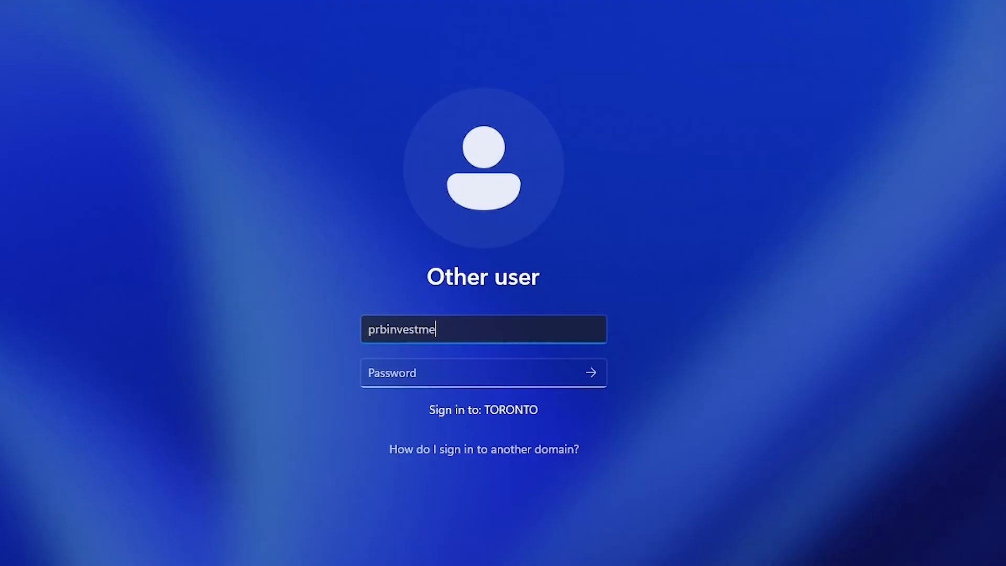
{"action": "type", "text": "nts.local\\"}
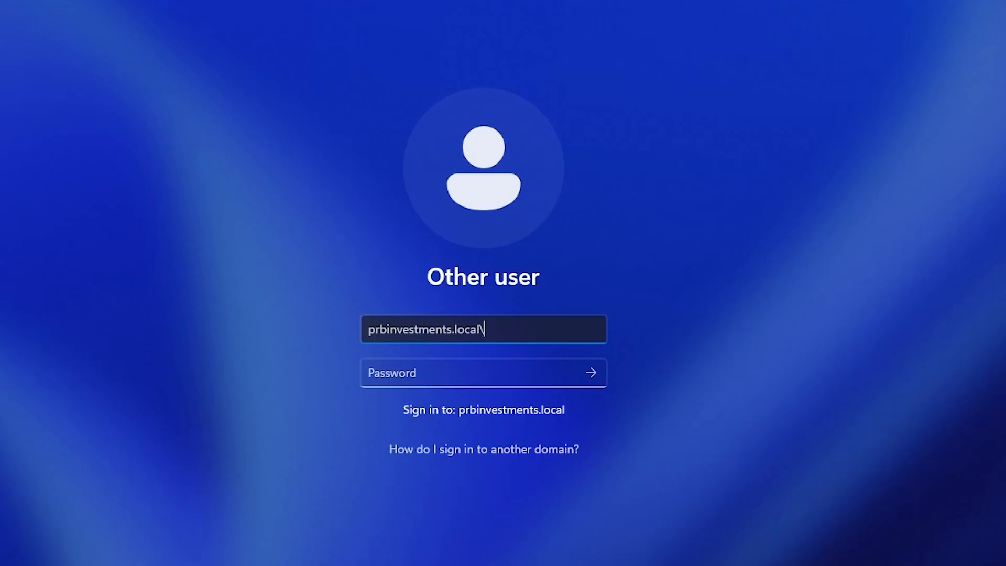
{"action": "type", "text": "prbadmin"}
{"action": "key", "text": "Tab"}
{"action": "type", "text": "••••••••••"}
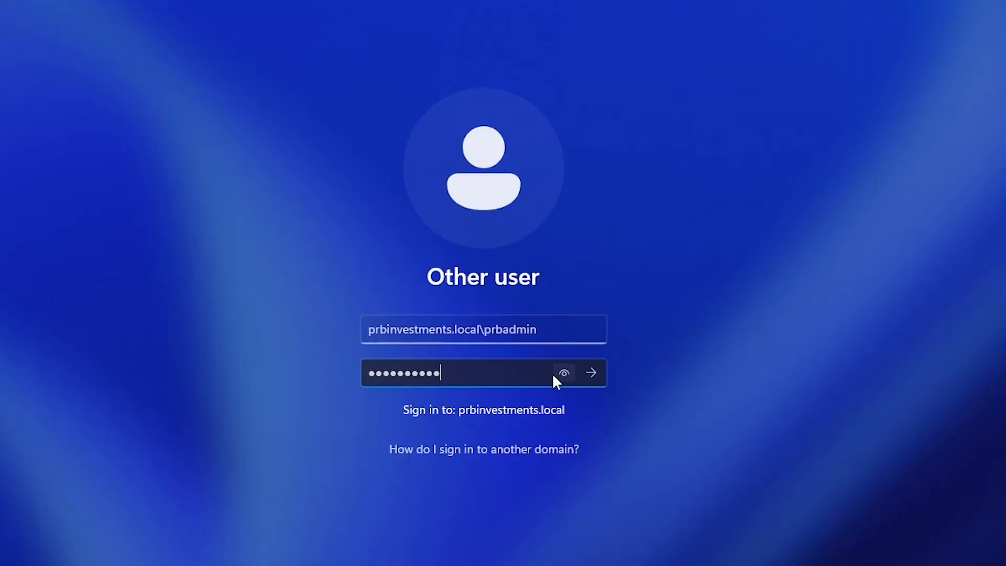
{"action": "type", "text": "•"}
{"action": "left_click", "coordinate": [591, 374]}
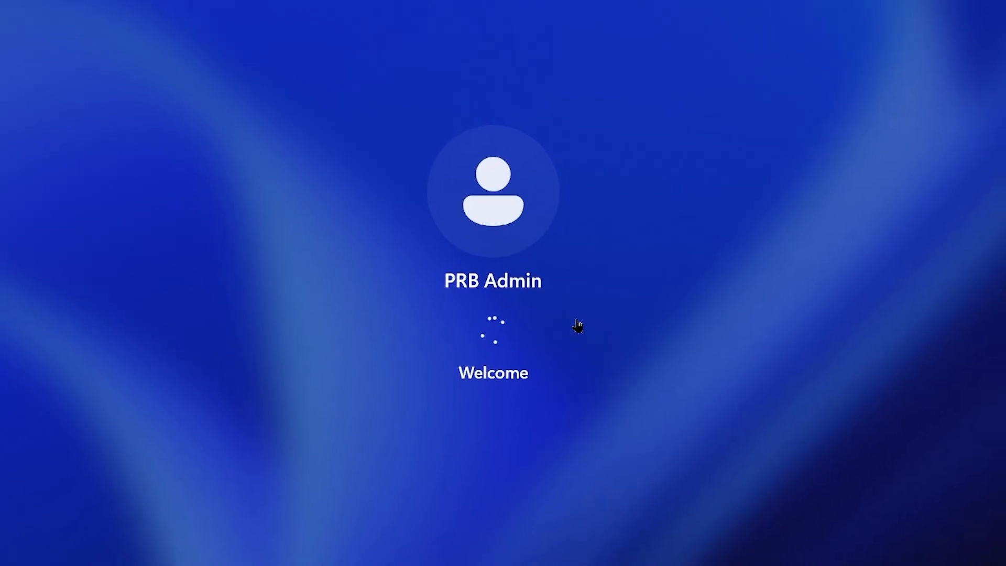